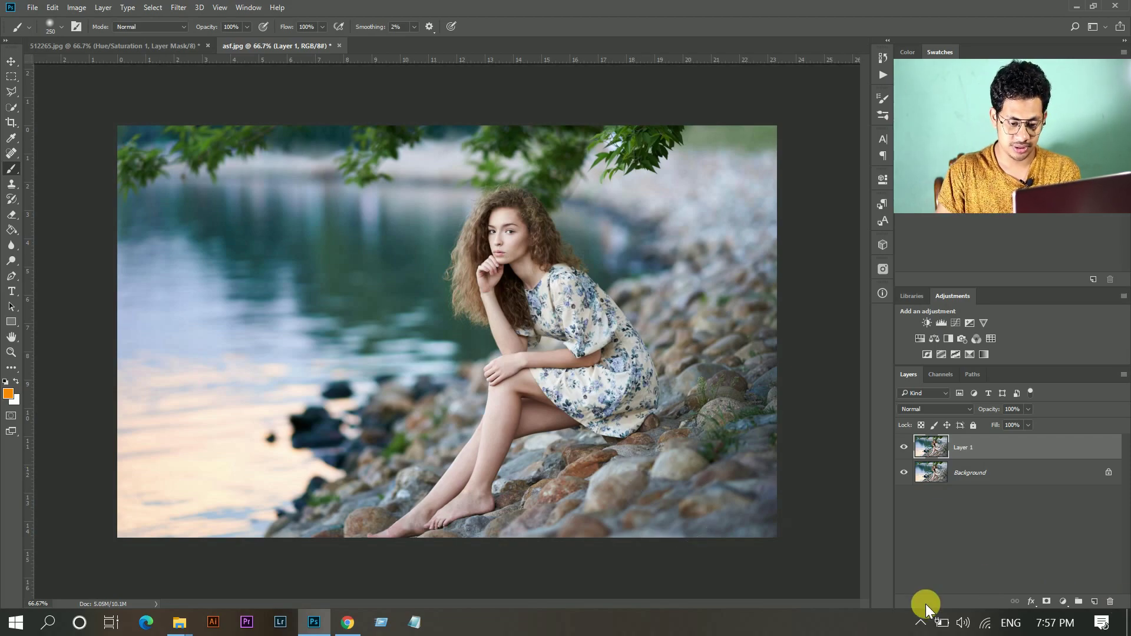
# Convert Layer 1 to a smart object and open the Camera Raw Filter on it
pyautogui.rightClick(1042, 447)
pyautogui.click(725, 301)
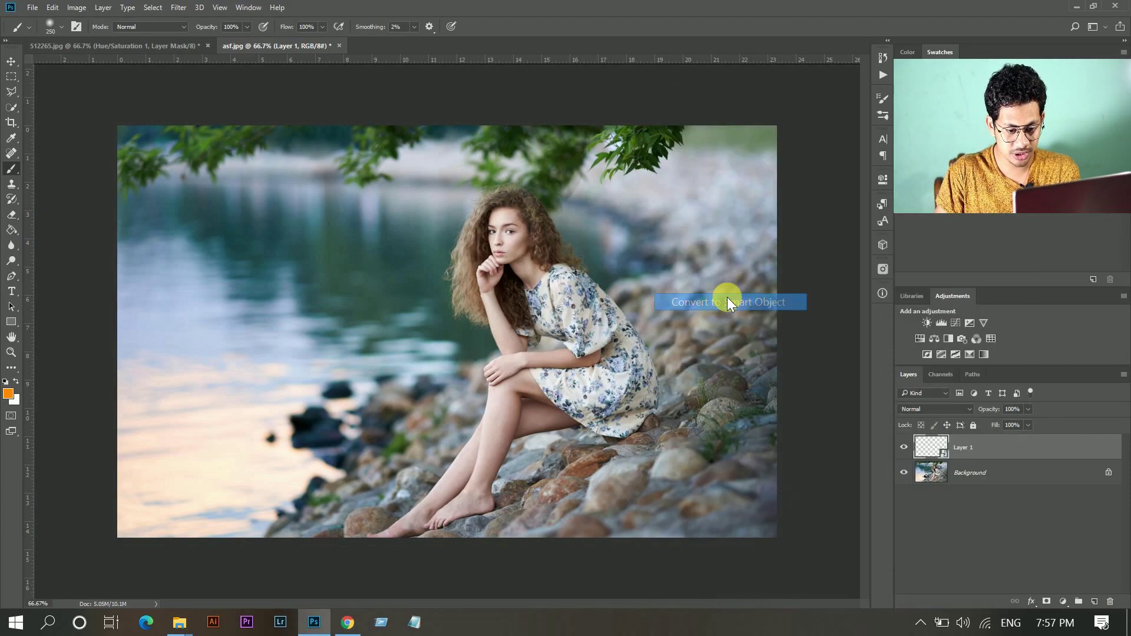
pyautogui.click(177, 8)
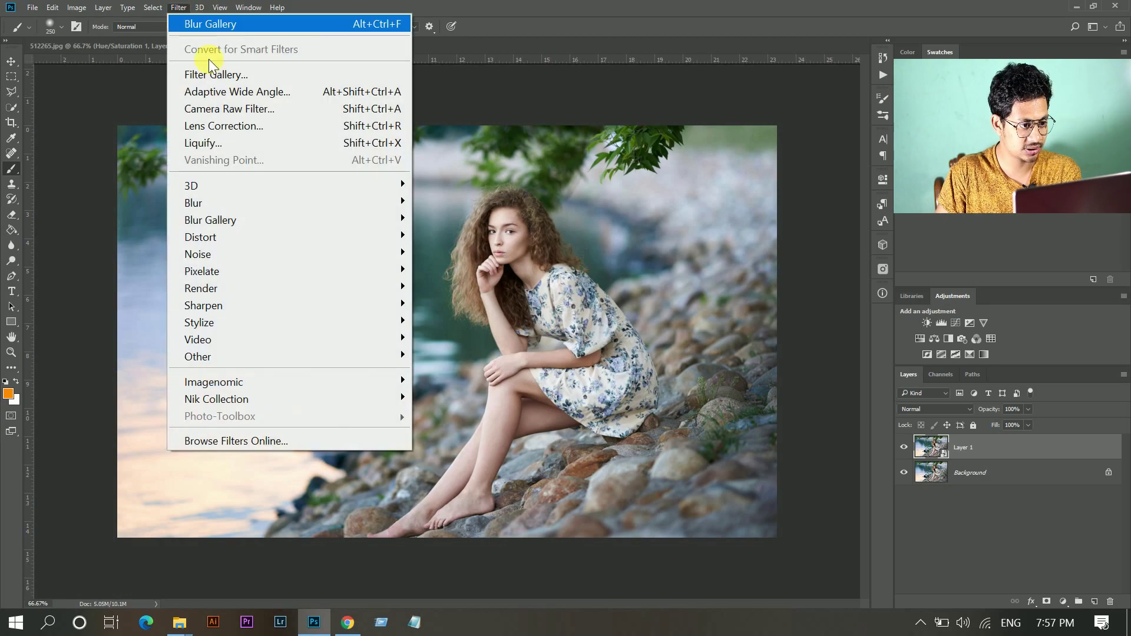
pyautogui.click(261, 109)
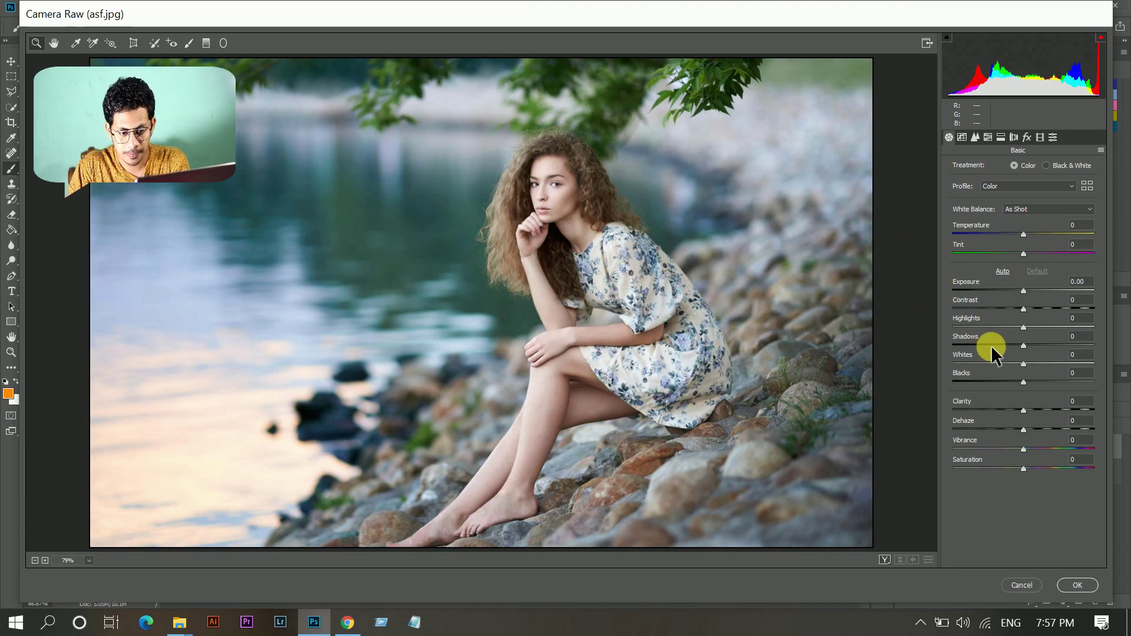
# Set the basic tones to Exposure +0.10, Contrast +15, Highlights -31 and Shadows +61
pyautogui.click(1085, 283)
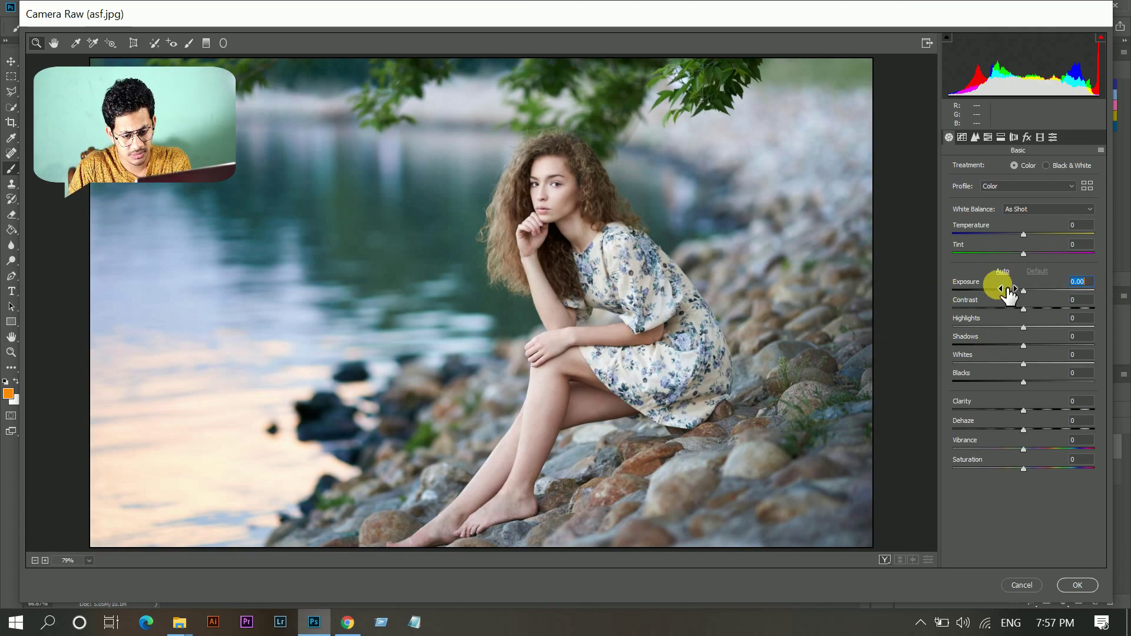
pyautogui.press('Up')
pyautogui.press('Up')
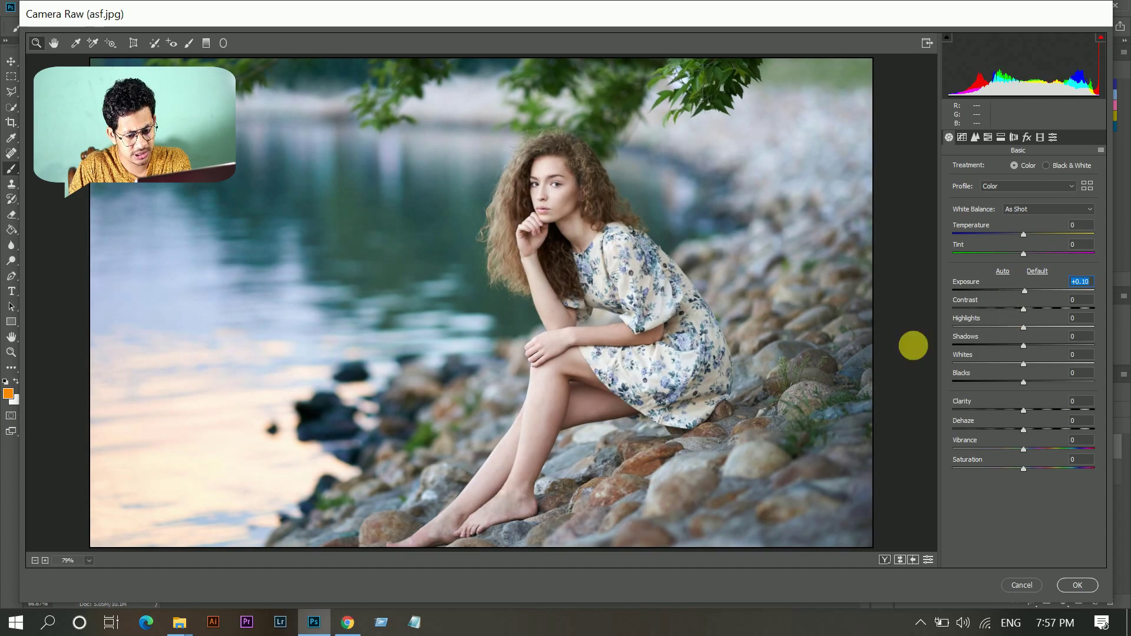
pyautogui.moveTo(1043, 308); pyautogui.dragTo(1034, 312)
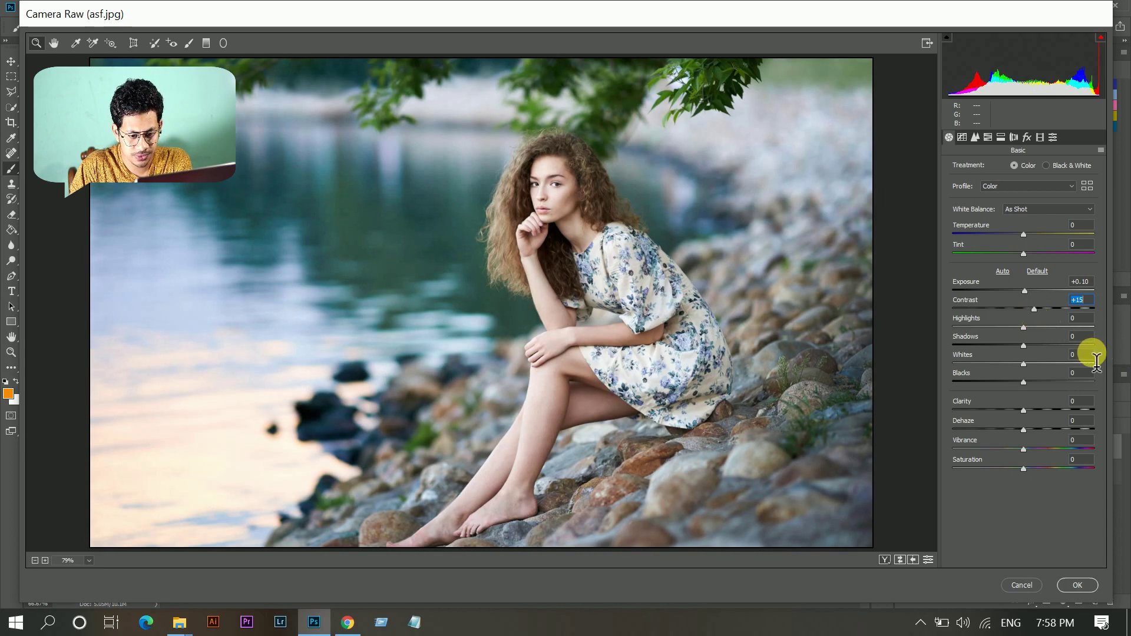
pyautogui.moveTo(1009, 328)
pyautogui.mouseDown()
pyautogui.moveTo(982, 327)
pyautogui.moveTo(1001, 327)
pyautogui.mouseUp()
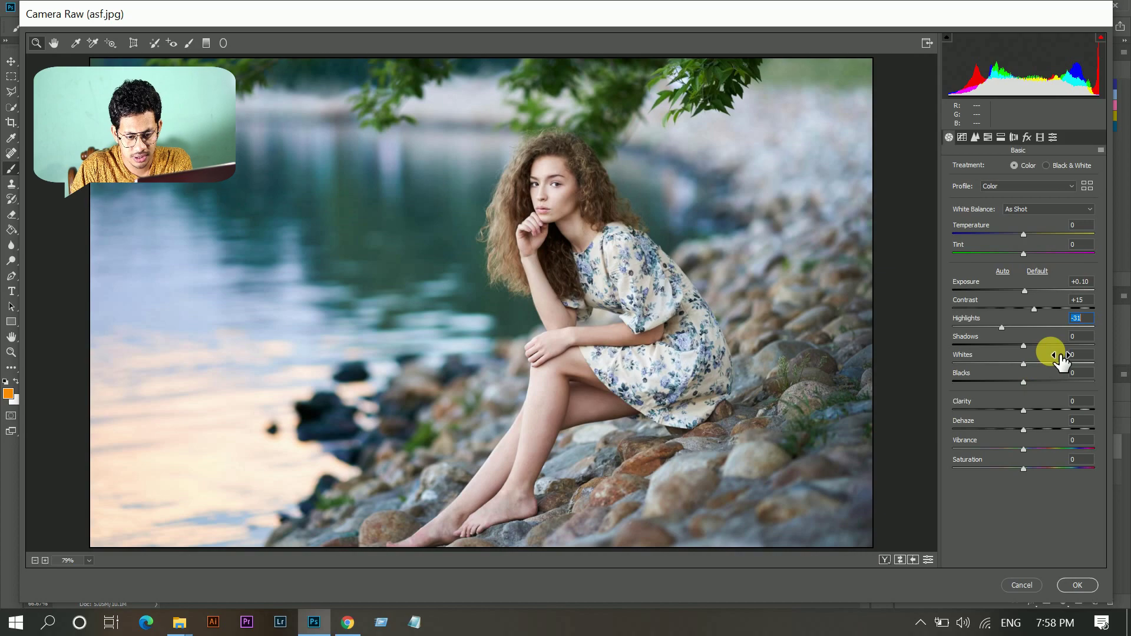
pyautogui.moveTo(1055, 345); pyautogui.dragTo(1066, 345)
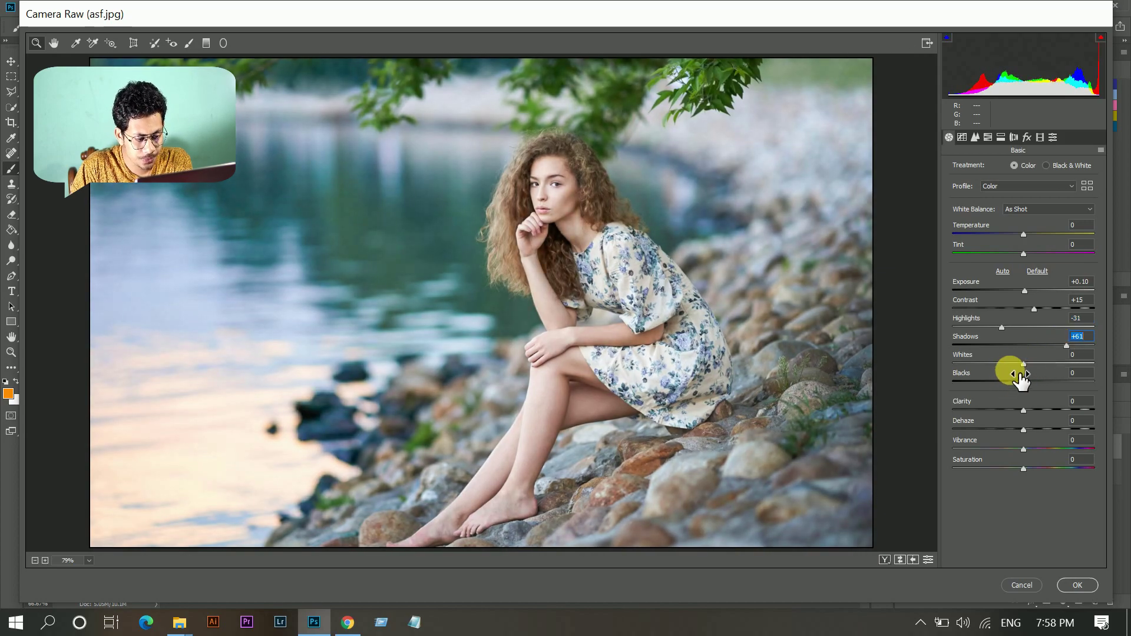
# Set Clarity to +13, Vibrance to +15, Dehaze to +11 and Saturation to +4 in the basic adjustments
pyautogui.click(1040, 407)
pyautogui.moveTo(1040, 408); pyautogui.dragTo(1033, 409)
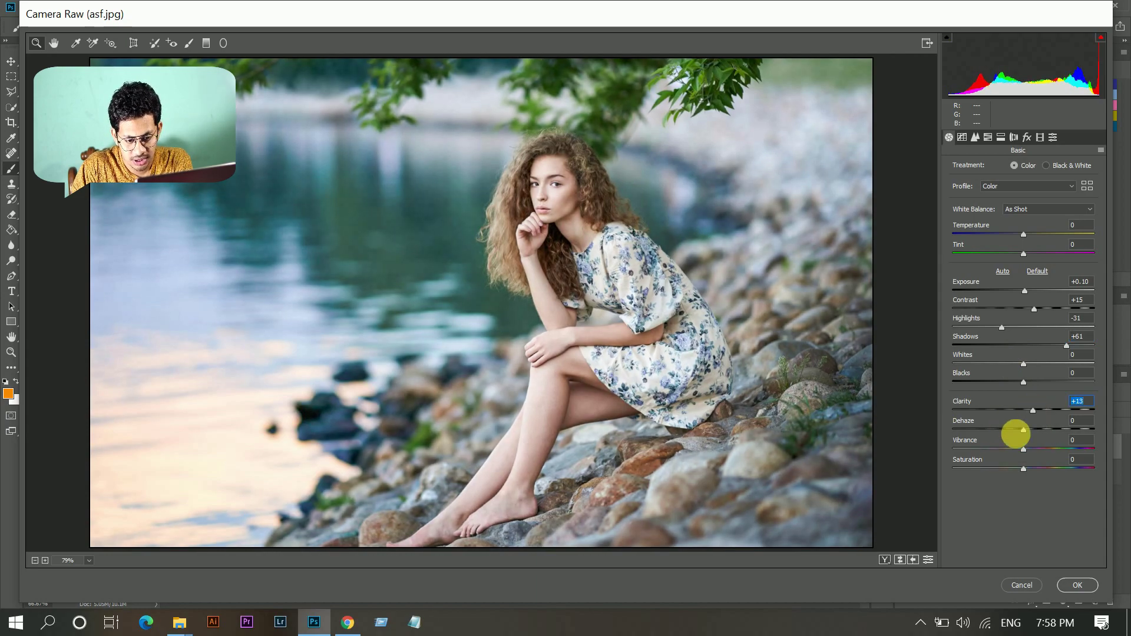
pyautogui.click(1038, 448)
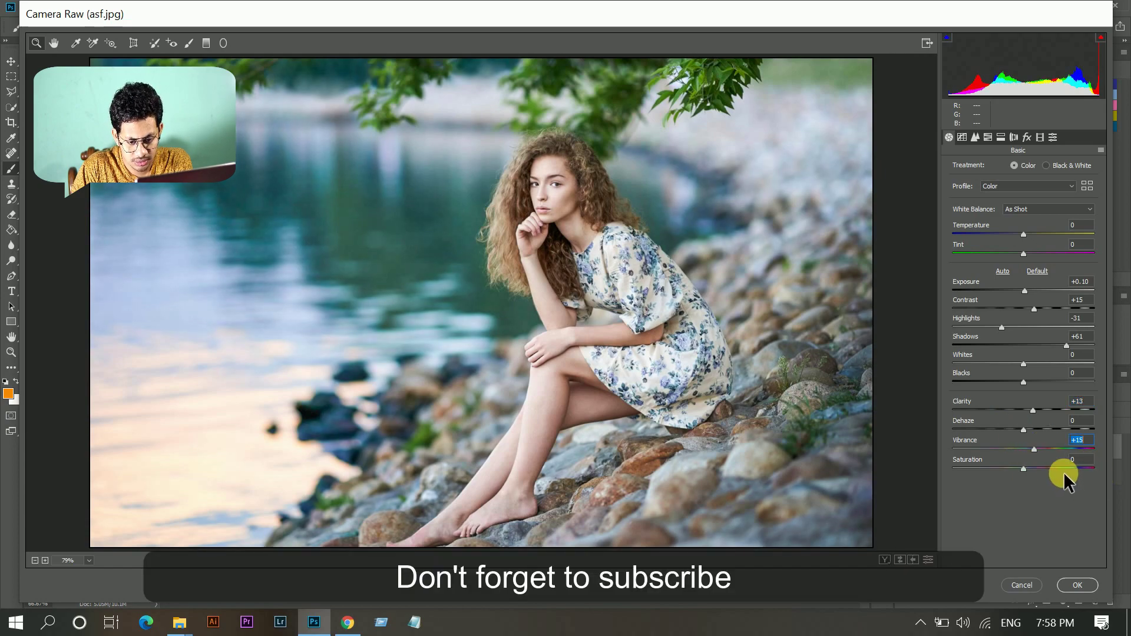
pyautogui.click(1029, 430)
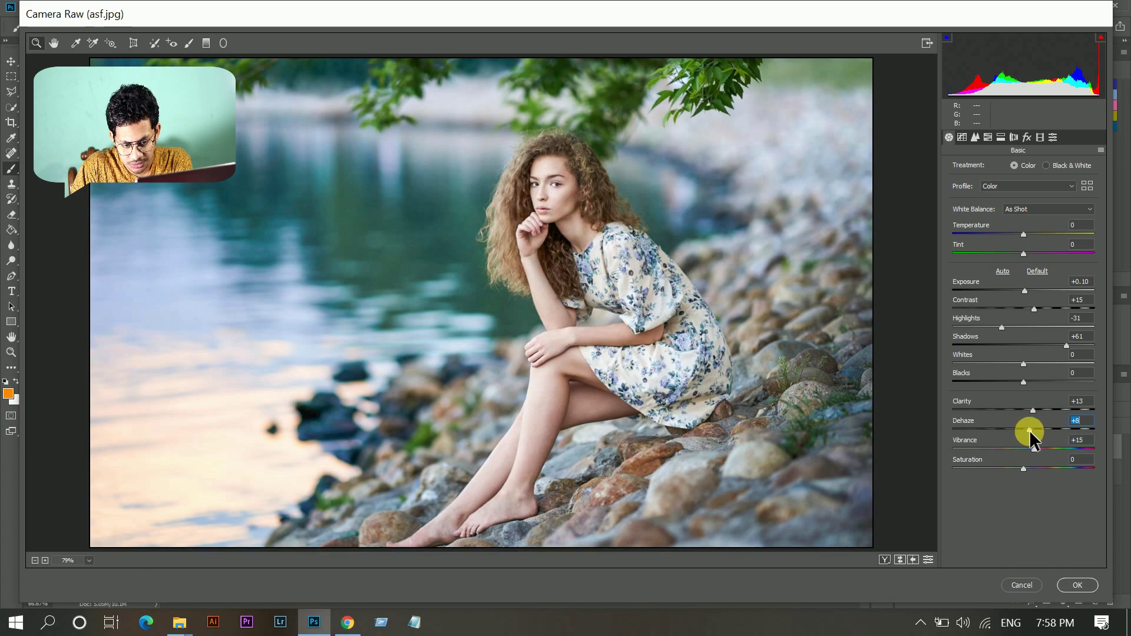
pyautogui.press('Up')
pyautogui.press('Up')
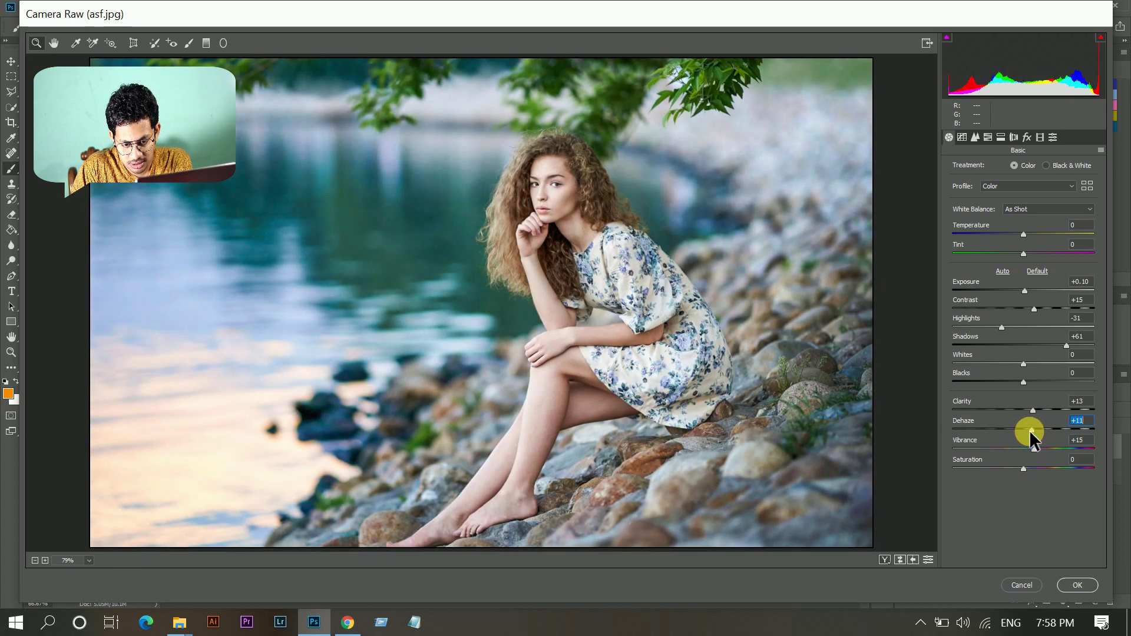
pyautogui.click(1026, 469)
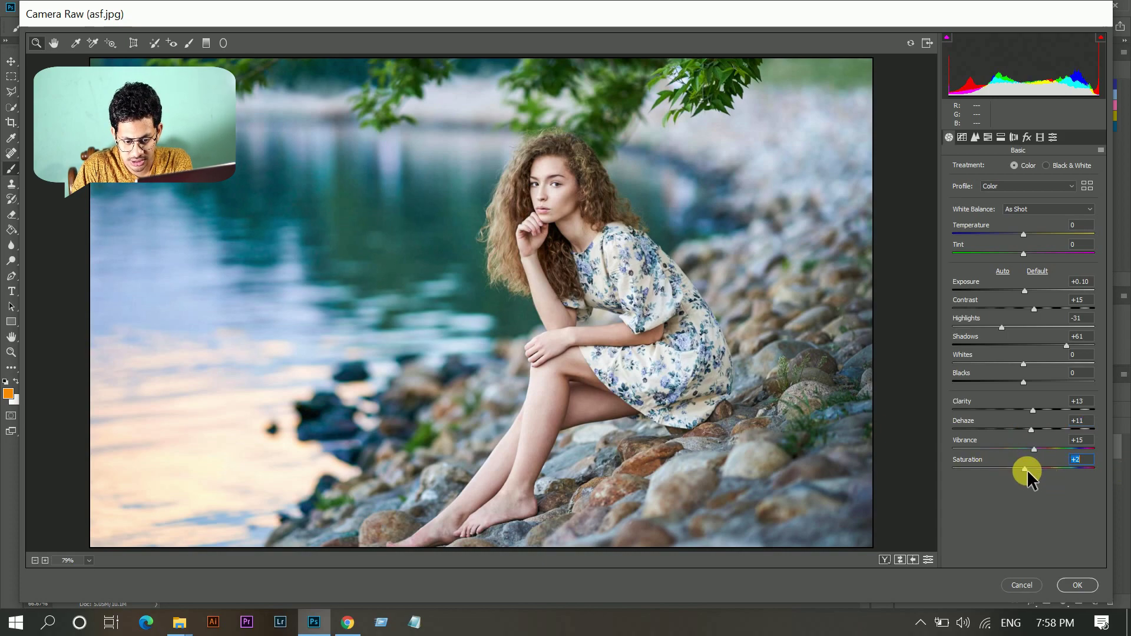
pyautogui.press('Up')
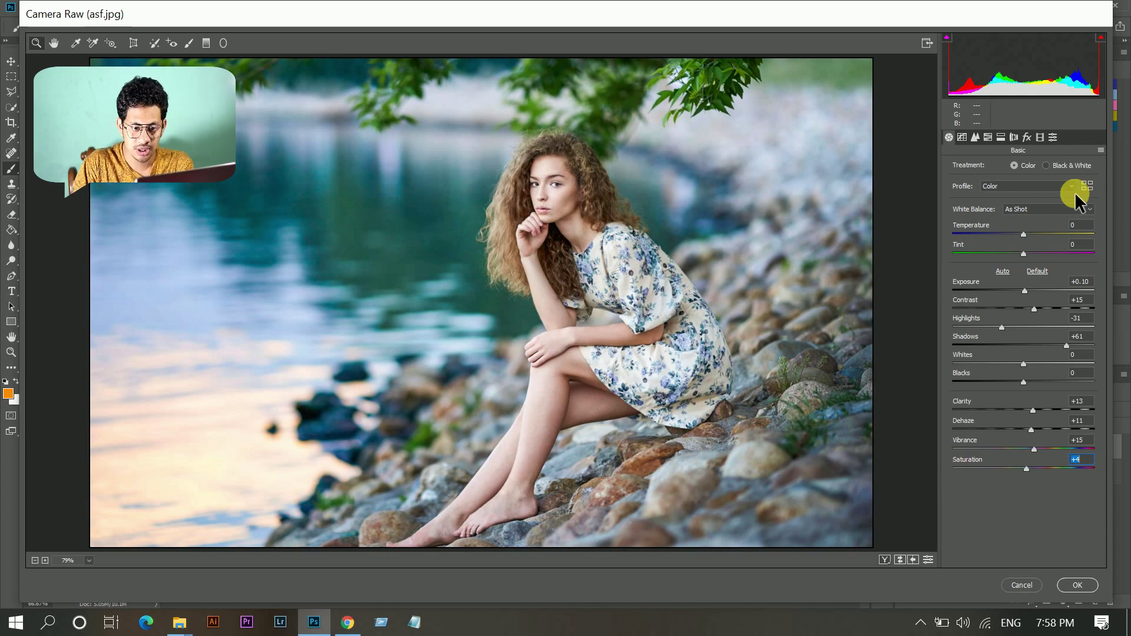
# Sharpen the photo in the detail adjustments with a sharpening Amount of 47
pyautogui.click(975, 138)
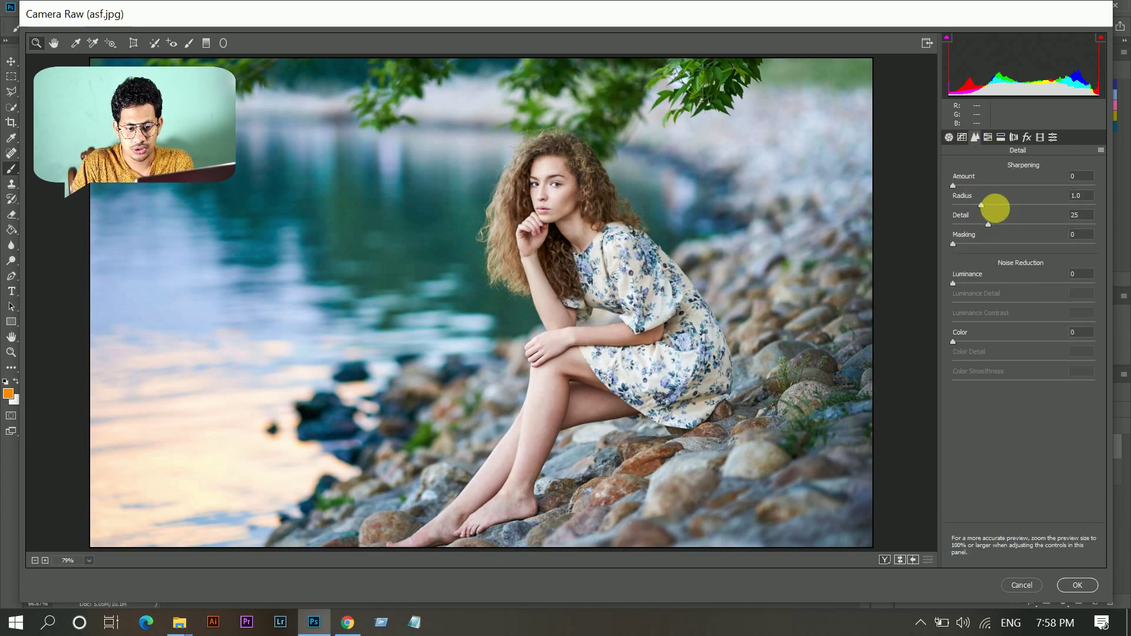
pyautogui.click(969, 186)
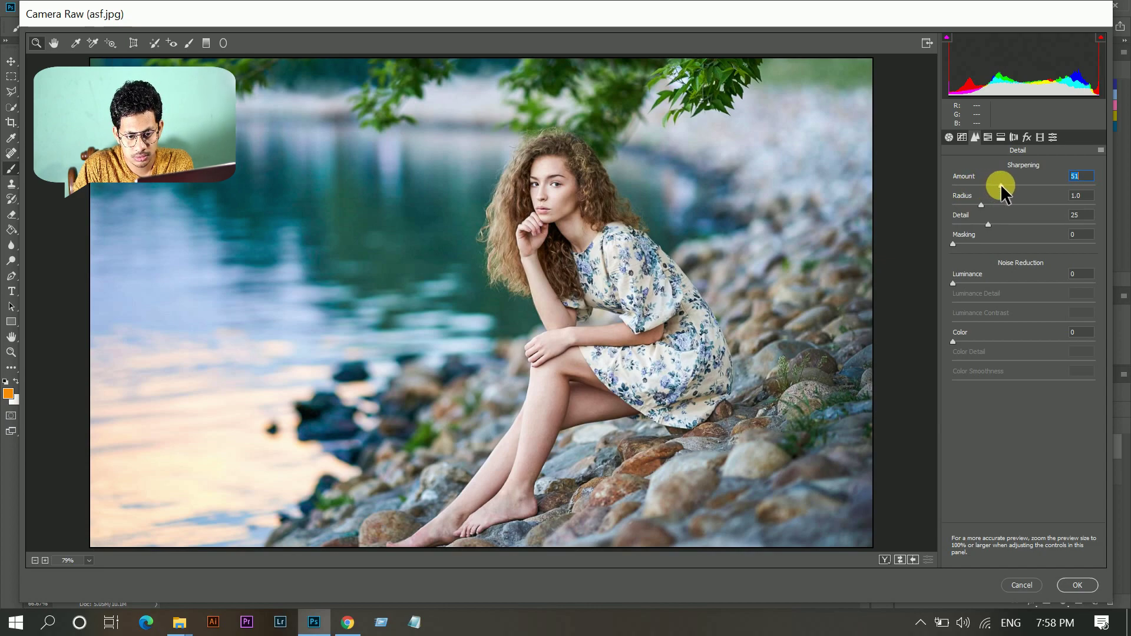
pyautogui.moveTo(998, 185); pyautogui.dragTo(996, 185)
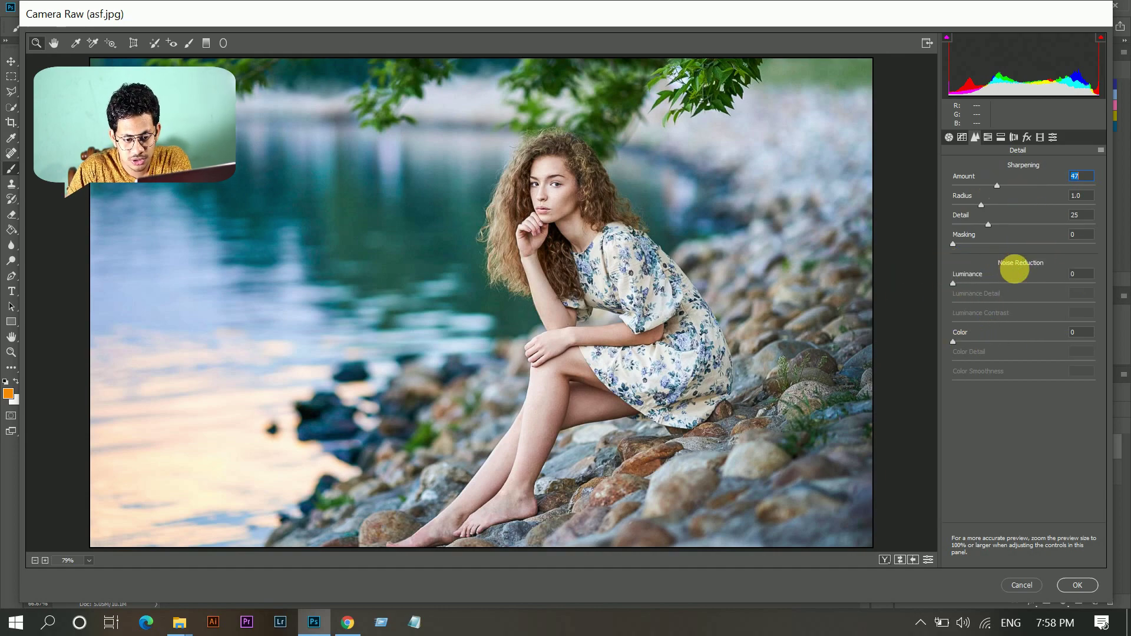
# Reduce the photo's noise with Luminance 22 and Color 32
pyautogui.click(985, 282)
pyautogui.moveTo(982, 281); pyautogui.dragTo(982, 284)
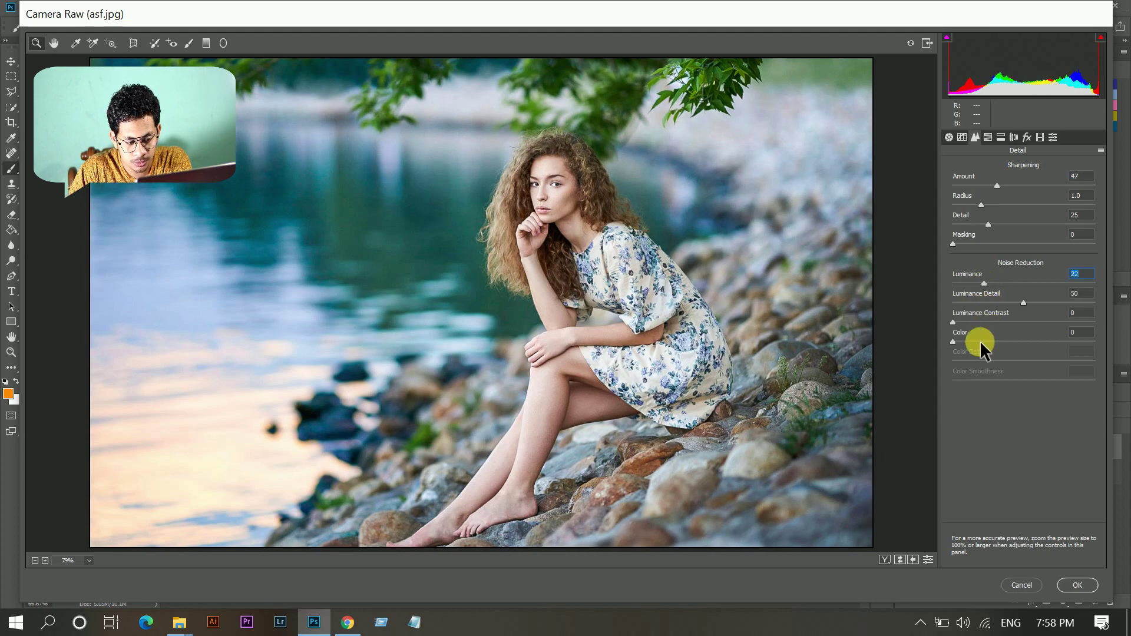
pyautogui.moveTo(980, 340); pyautogui.dragTo(999, 348)
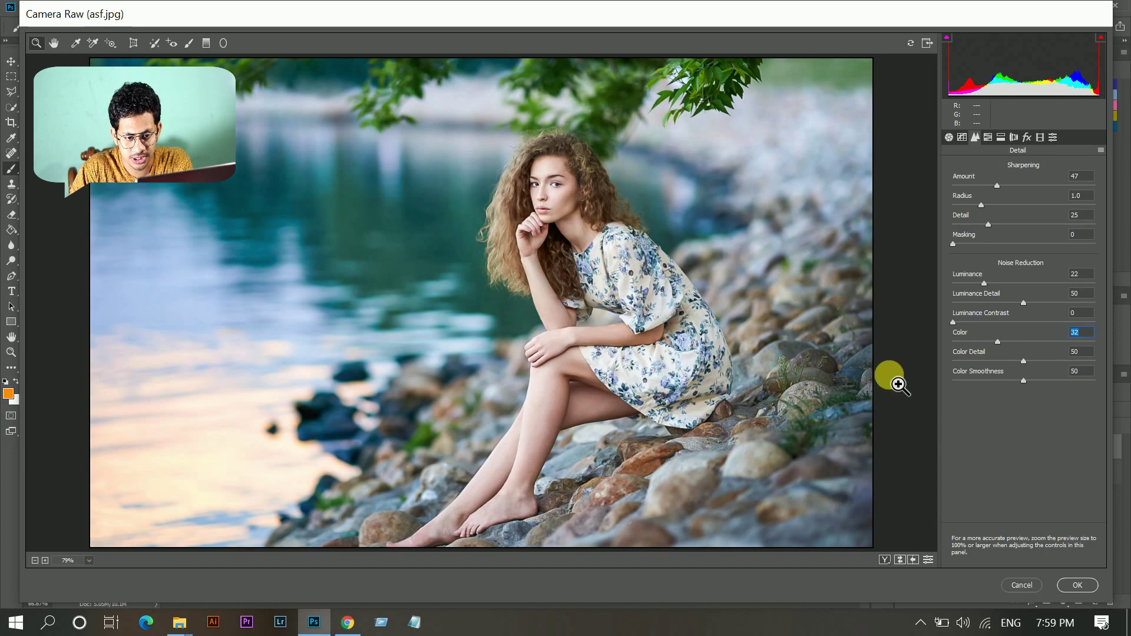
# Shift the Greens hue to -91 in the HSL adjustments
pyautogui.click(1000, 135)
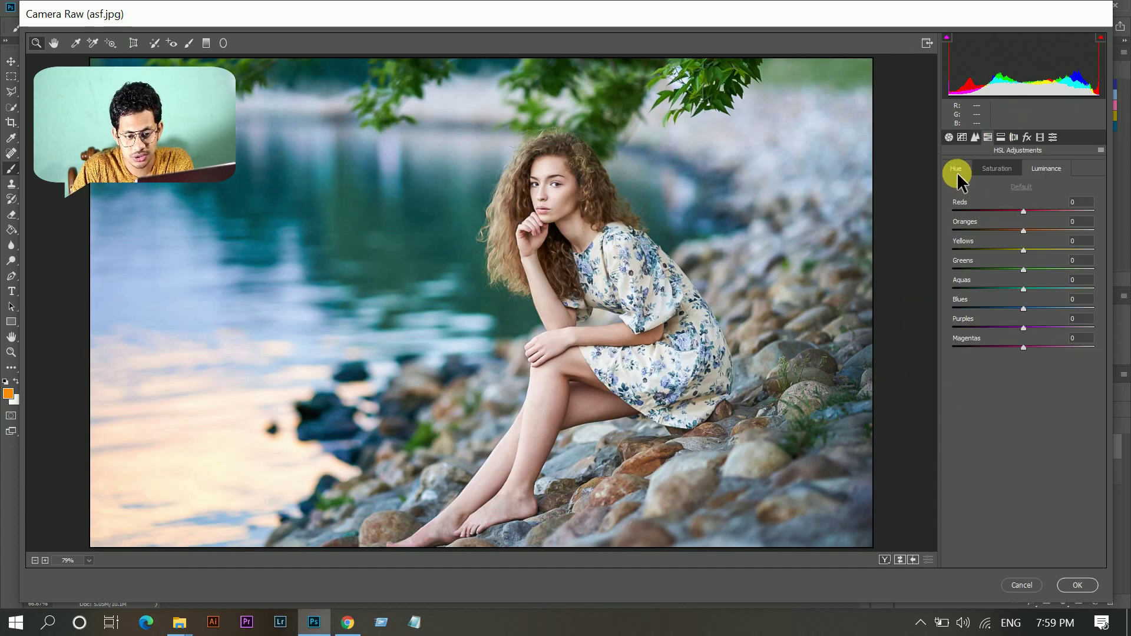
pyautogui.click(955, 169)
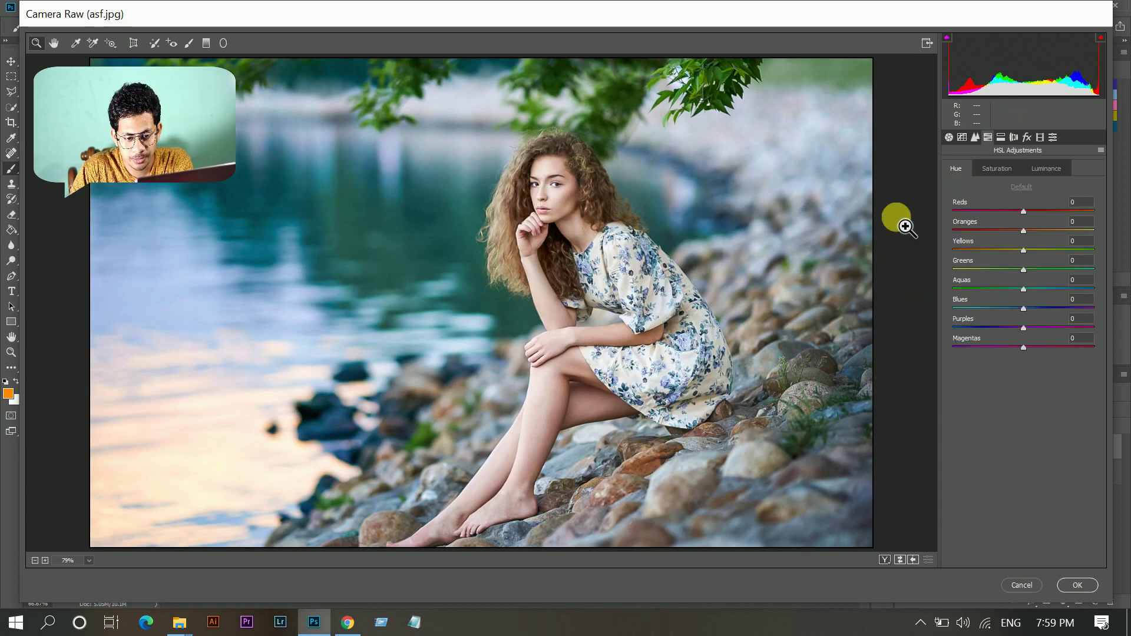
pyautogui.click(971, 271)
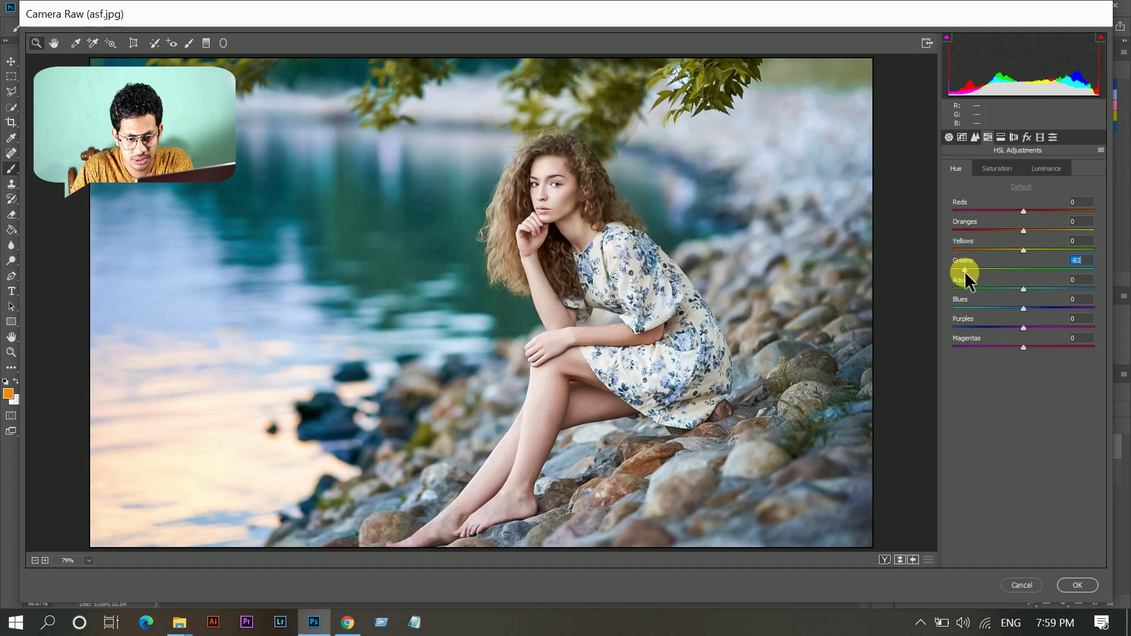
pyautogui.moveTo(961, 272); pyautogui.dragTo(960, 273)
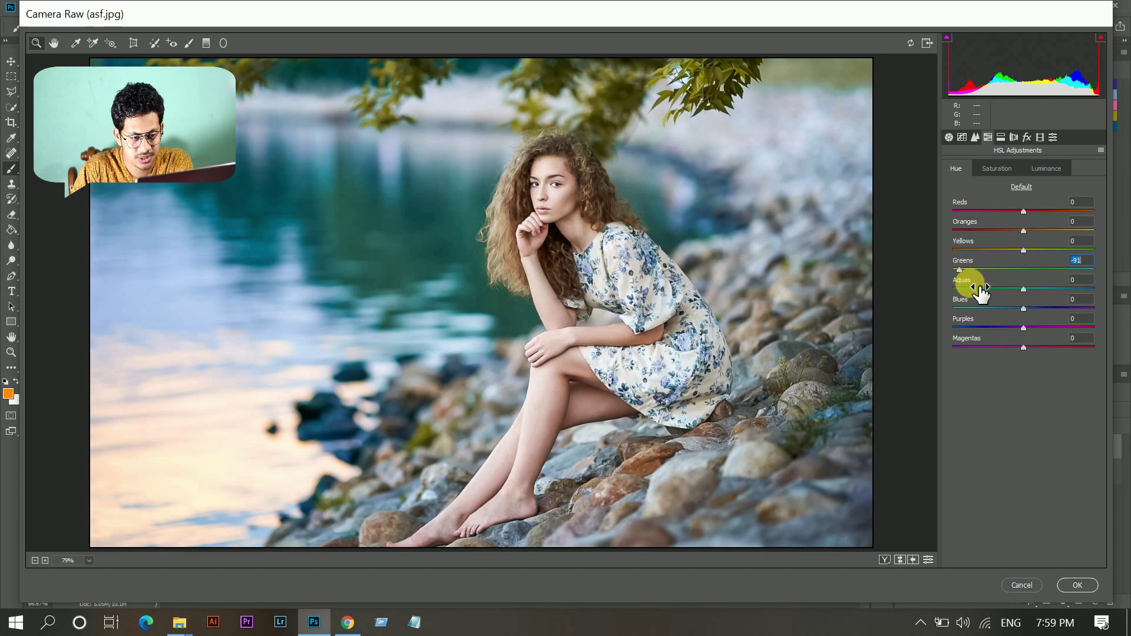
# Set the HSL saturation of Reds to +20, Yellows to +12, Greens to +53 and Aquas to +27
pyautogui.click(995, 168)
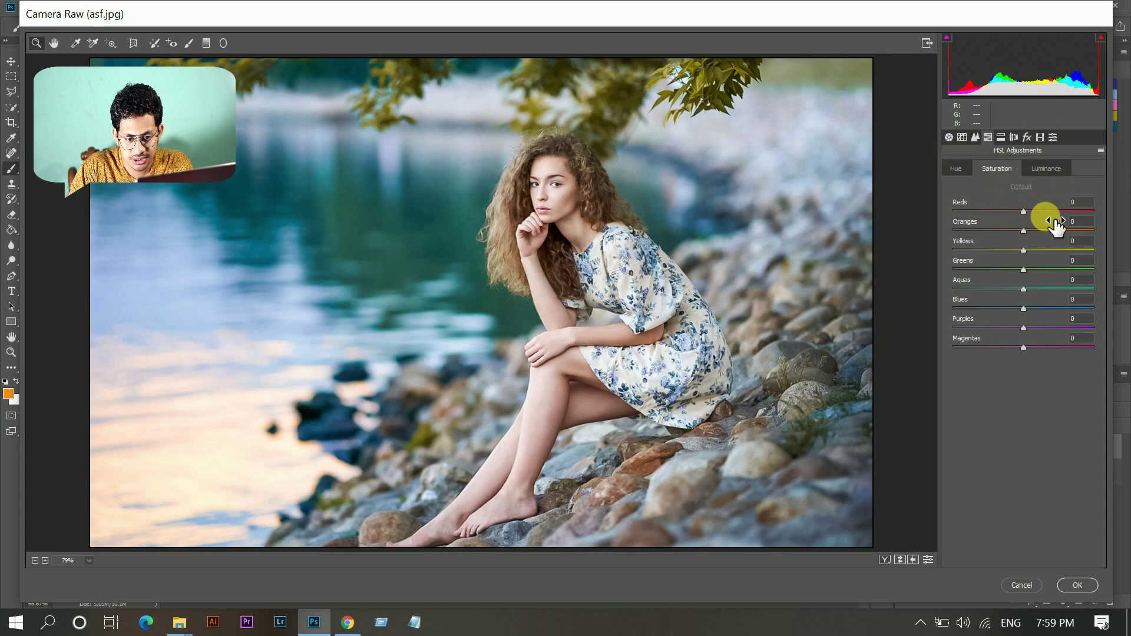
pyautogui.moveTo(1046, 209); pyautogui.dragTo(1032, 250)
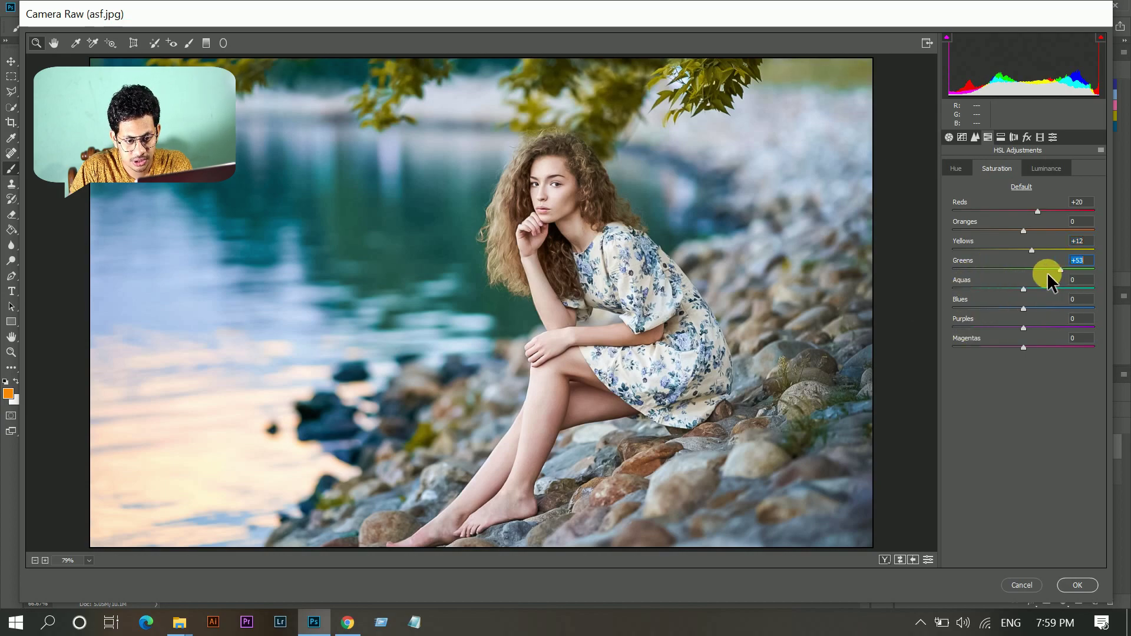
pyautogui.moveTo(1023, 288); pyautogui.dragTo(1042, 285)
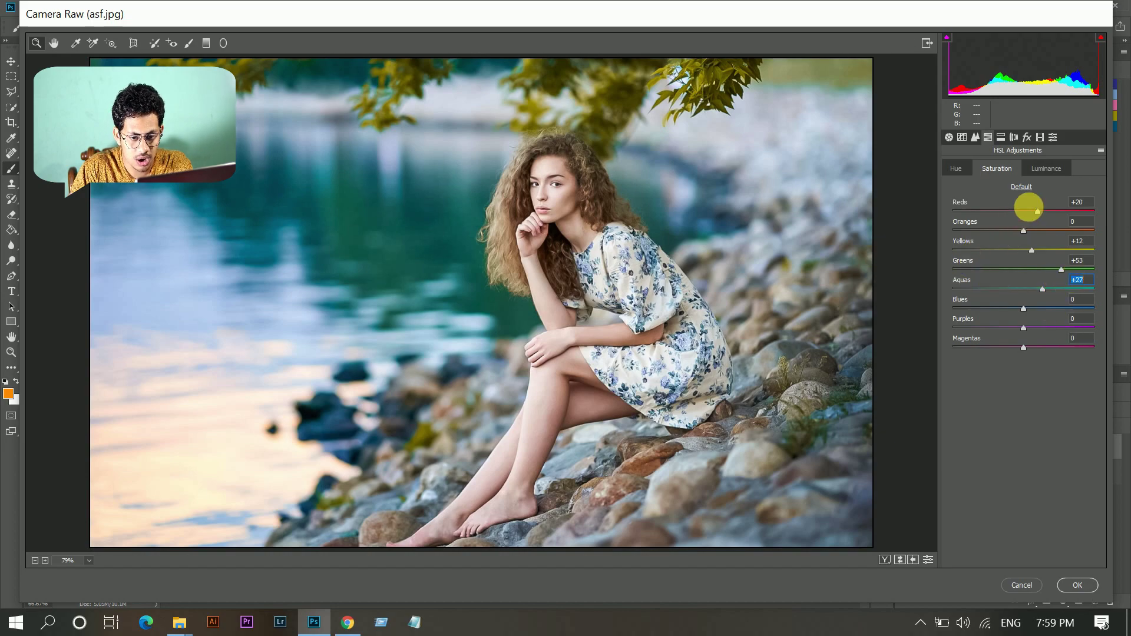
# Set the HSL luminance of Reds to +27 and Oranges to +10
pyautogui.click(1046, 172)
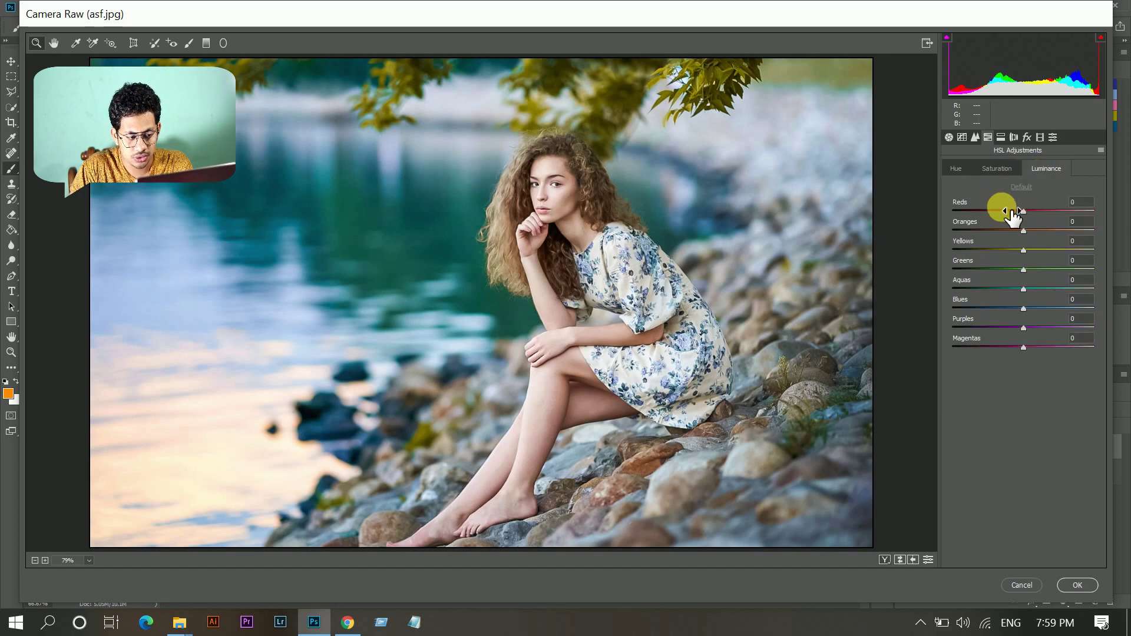
pyautogui.click(995, 233)
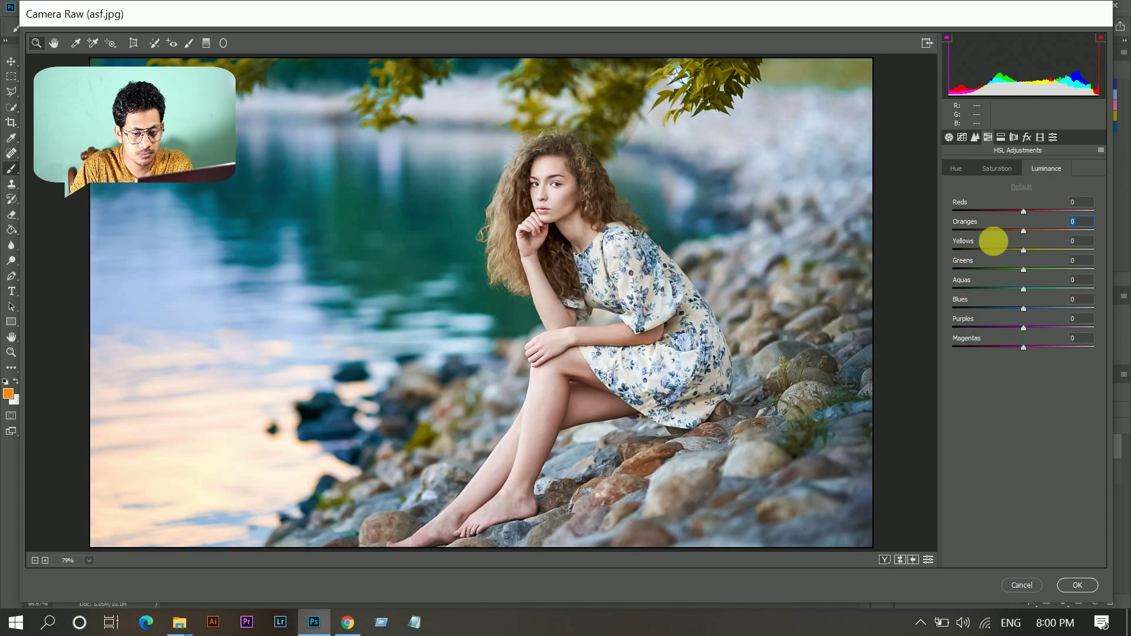
pyautogui.moveTo(1022, 211)
pyautogui.mouseDown()
pyautogui.moveTo(1051, 208)
pyautogui.moveTo(1041, 212)
pyautogui.mouseUp()
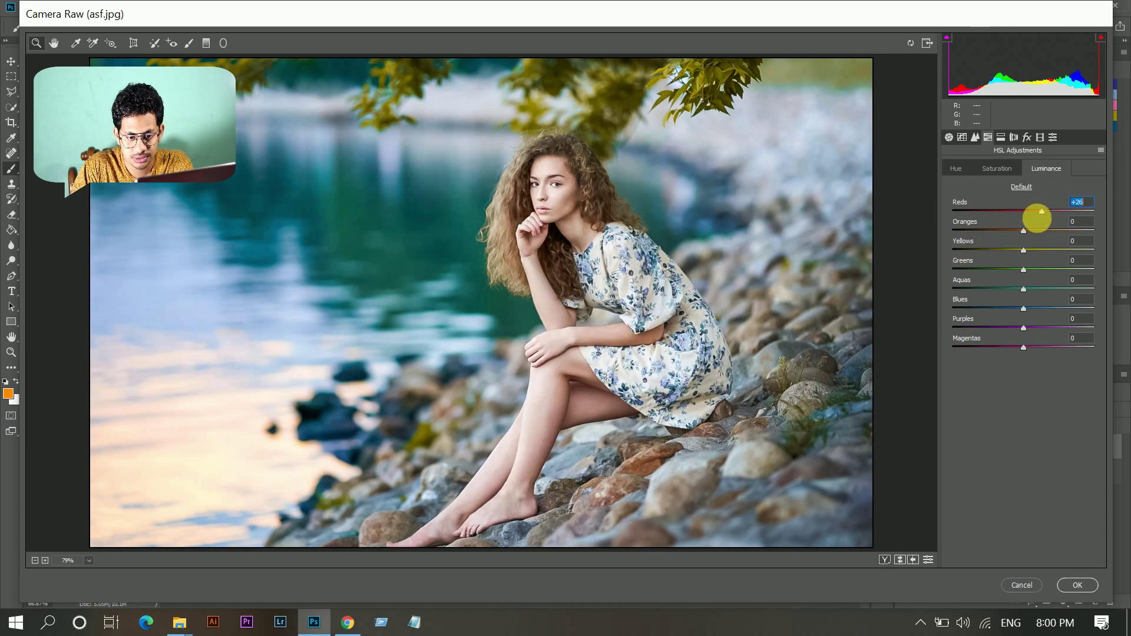
pyautogui.click(1034, 229)
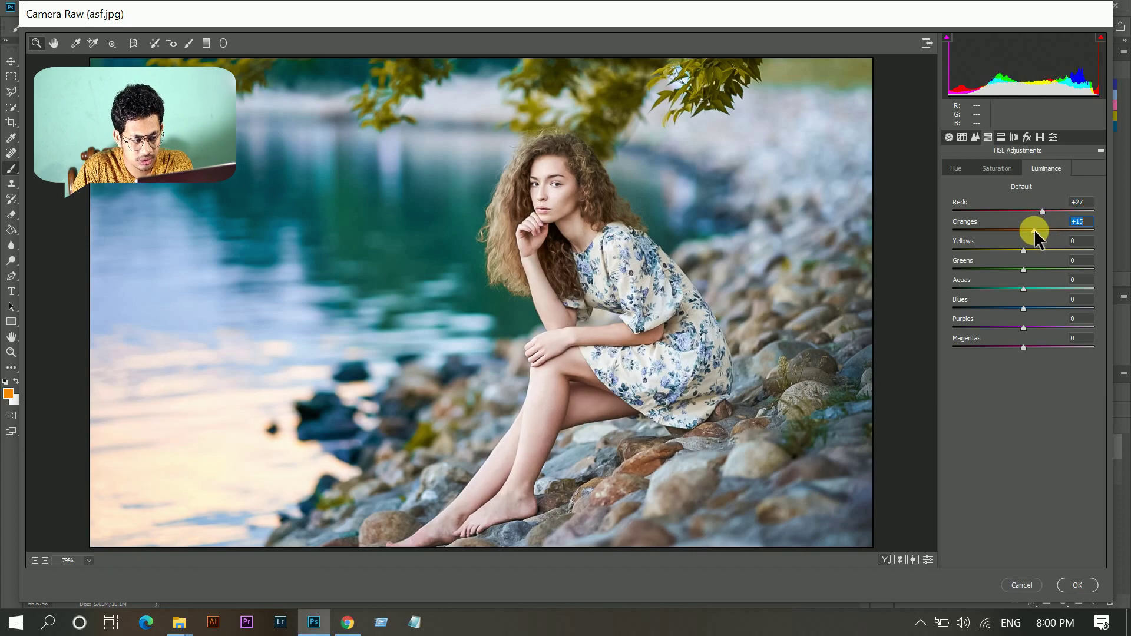
pyautogui.moveTo(1034, 228); pyautogui.dragTo(1031, 230)
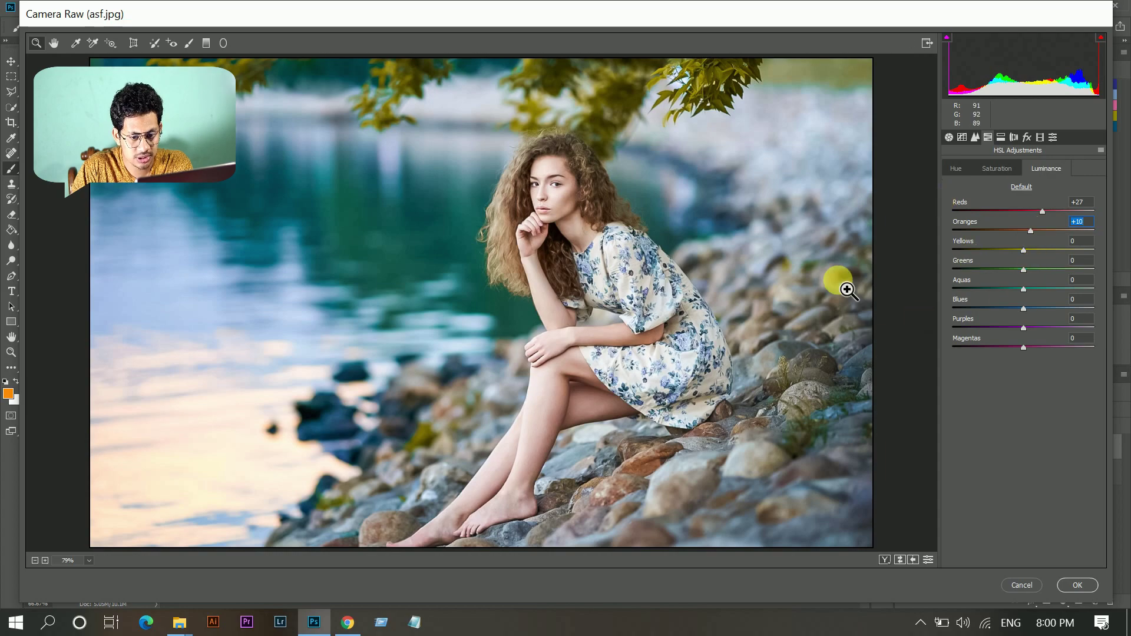
# Apply split toning to the shadows with Hue 210 and Saturation 20, and set the Balance to +6
pyautogui.click(1001, 137)
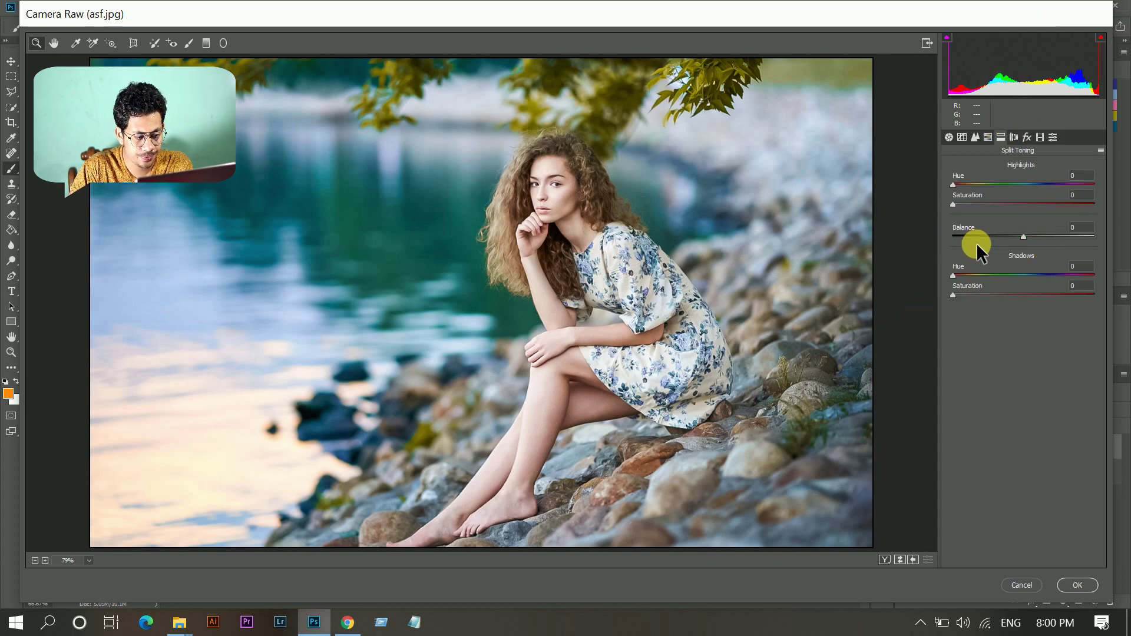
pyautogui.moveTo(953, 277); pyautogui.dragTo(983, 294)
pyautogui.click(985, 294)
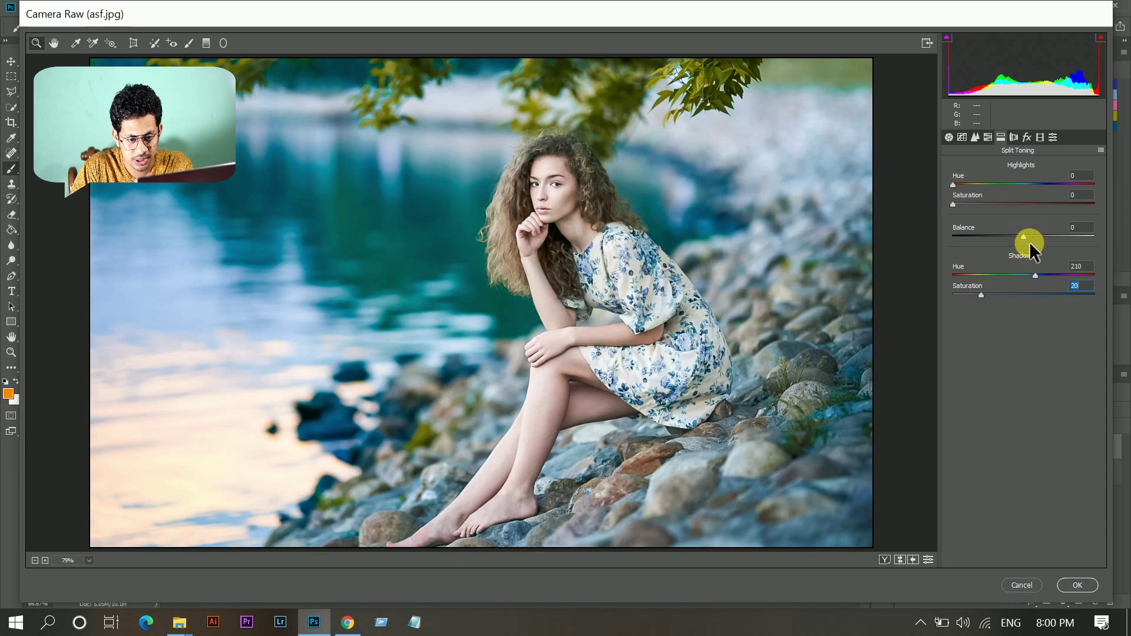
pyautogui.moveTo(1031, 235); pyautogui.dragTo(1026, 238)
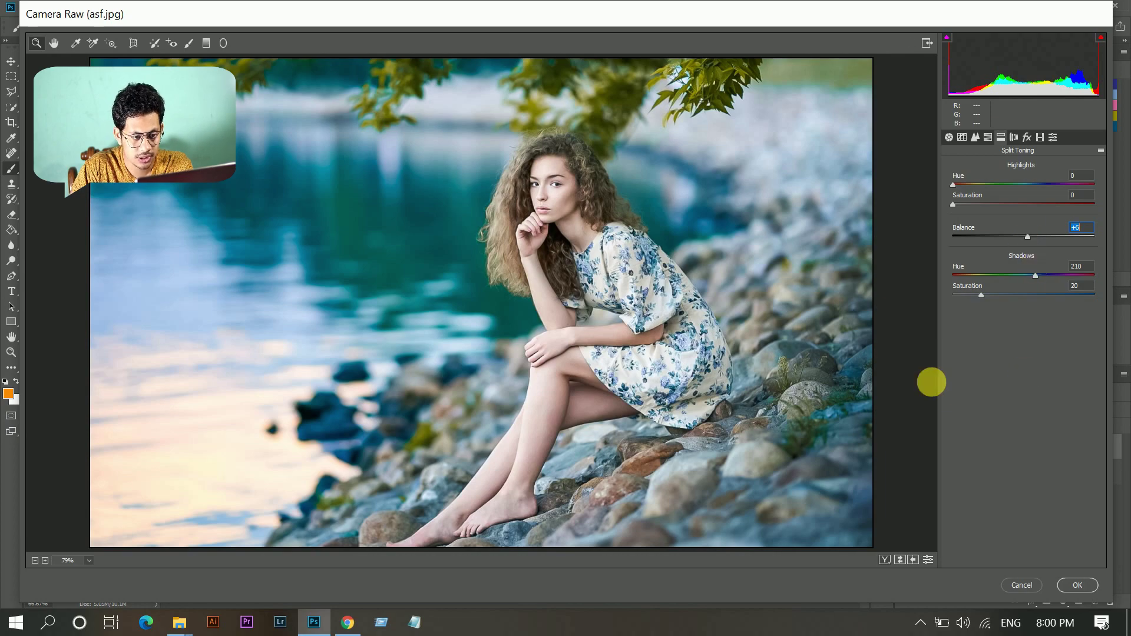
# Set the lens vignetting to Amount -54 and Midpoint 19, and raise the Blue Primary saturation to +25 in Calibration
pyautogui.click(1013, 137)
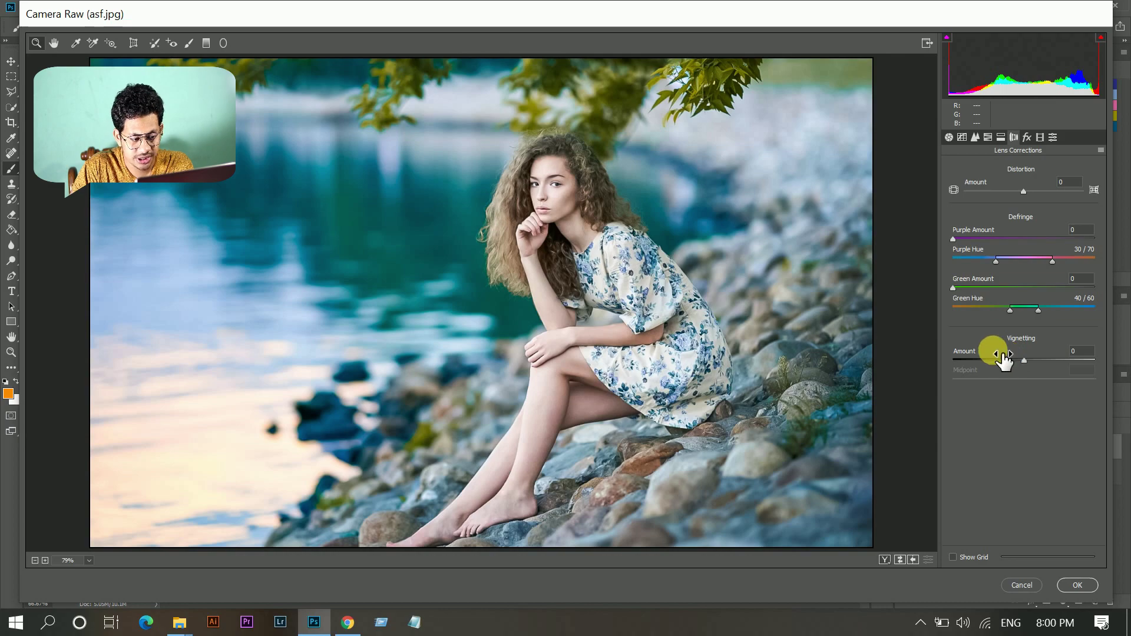
pyautogui.moveTo(1001, 353); pyautogui.dragTo(978, 382)
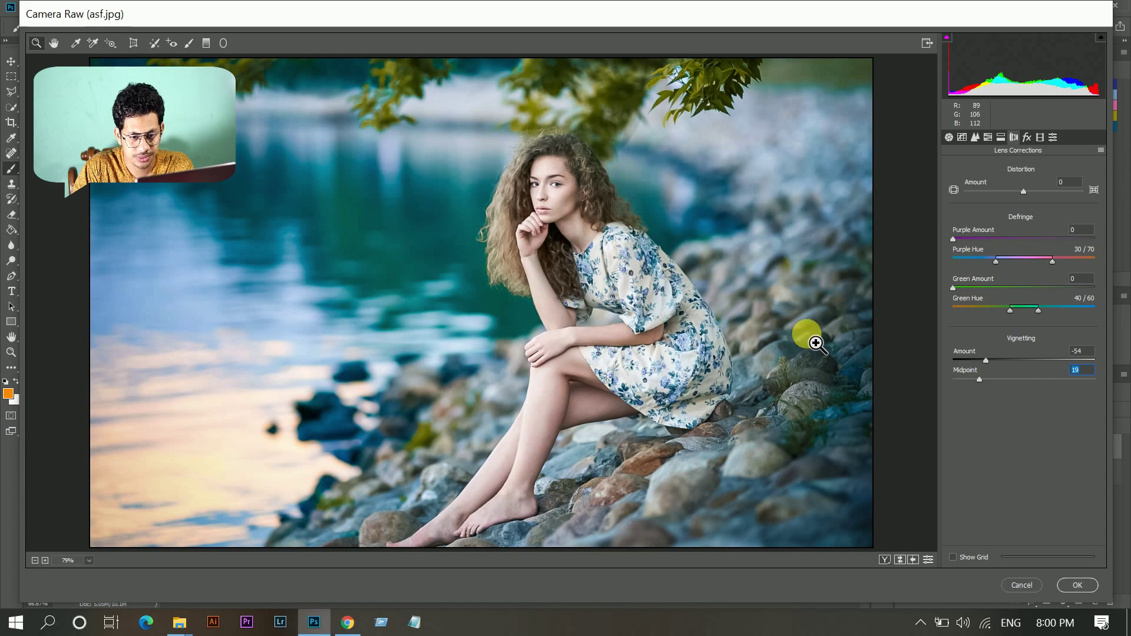
pyautogui.click(1040, 137)
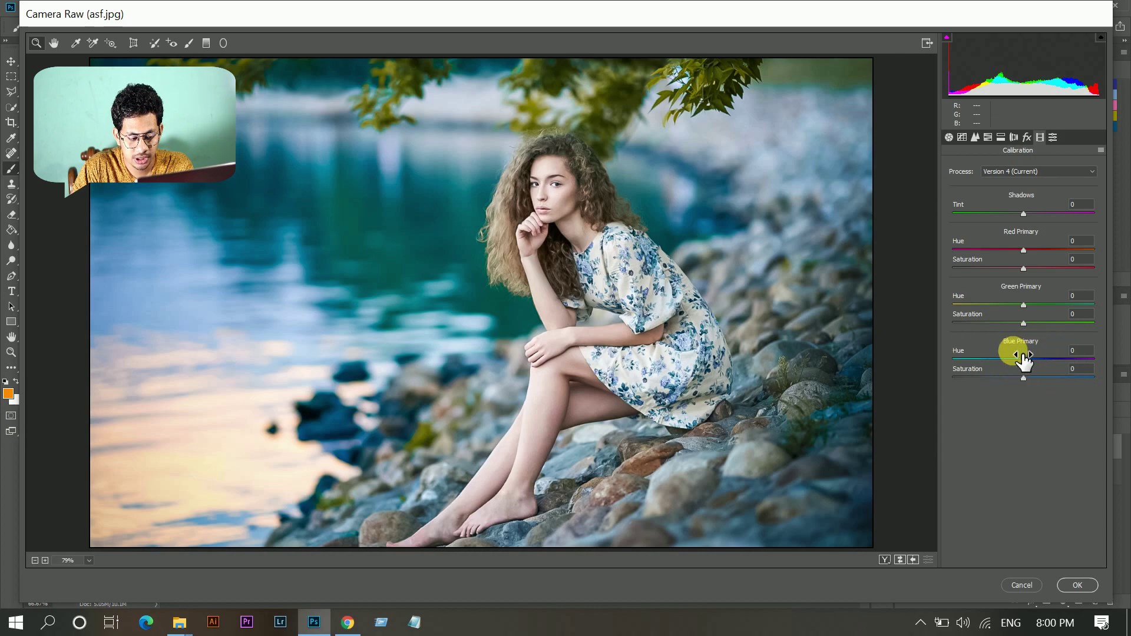
pyautogui.moveTo(1028, 374); pyautogui.dragTo(1034, 378)
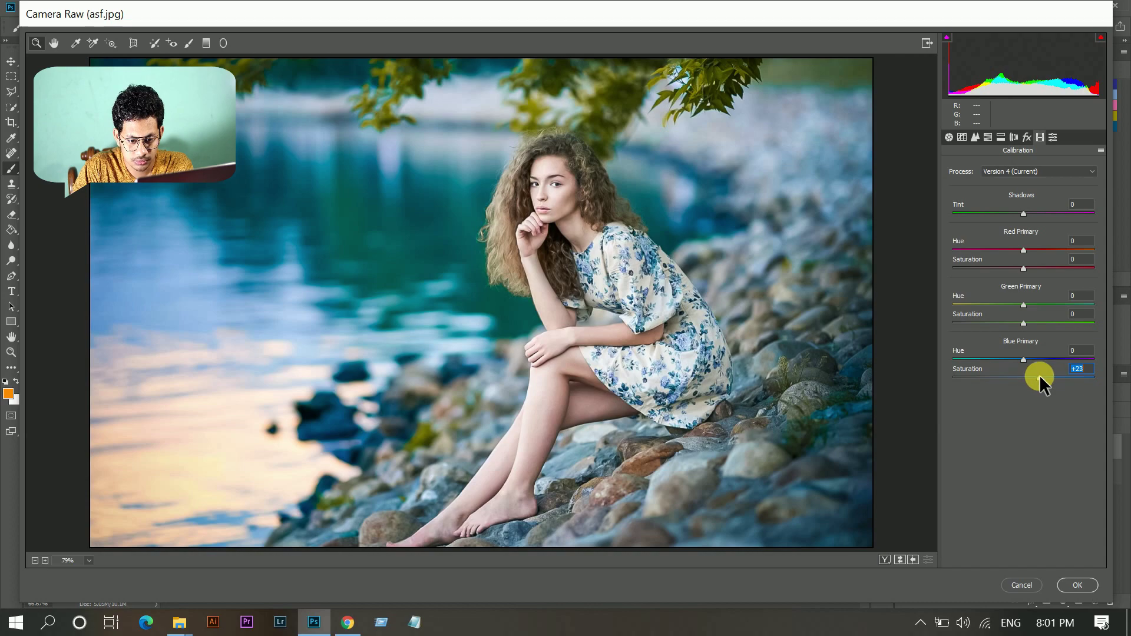
pyautogui.moveTo(1041, 373); pyautogui.dragTo(1041, 374)
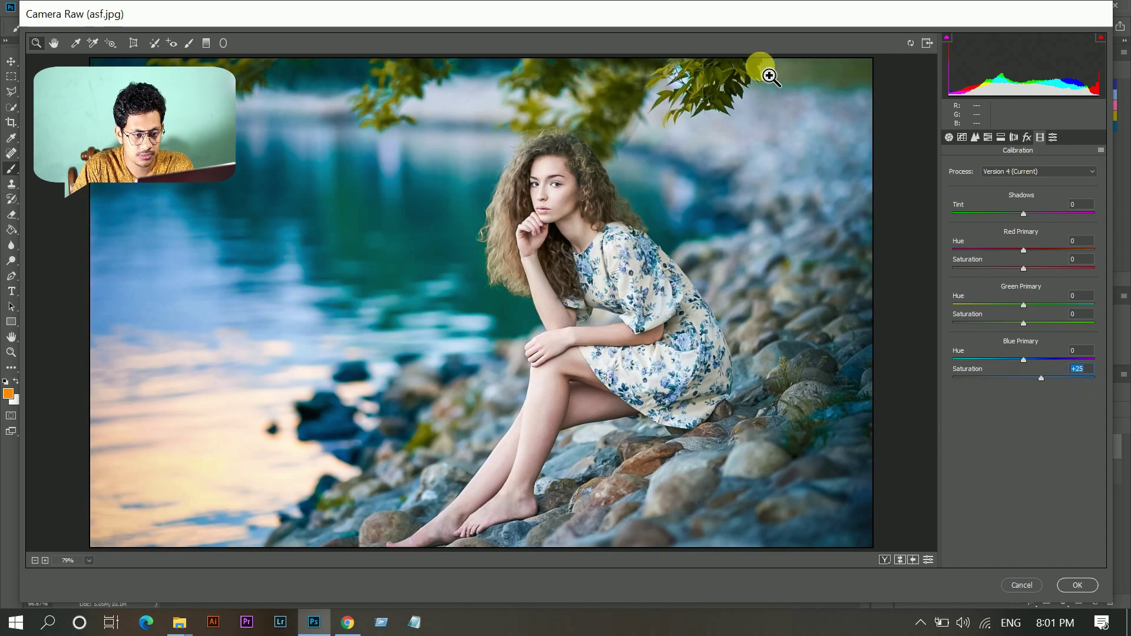
# Add an RGB point curve anchor at Input 65, Output 62, lift the black point to Output 40, and apply the Camera Raw Filter
pyautogui.click(963, 137)
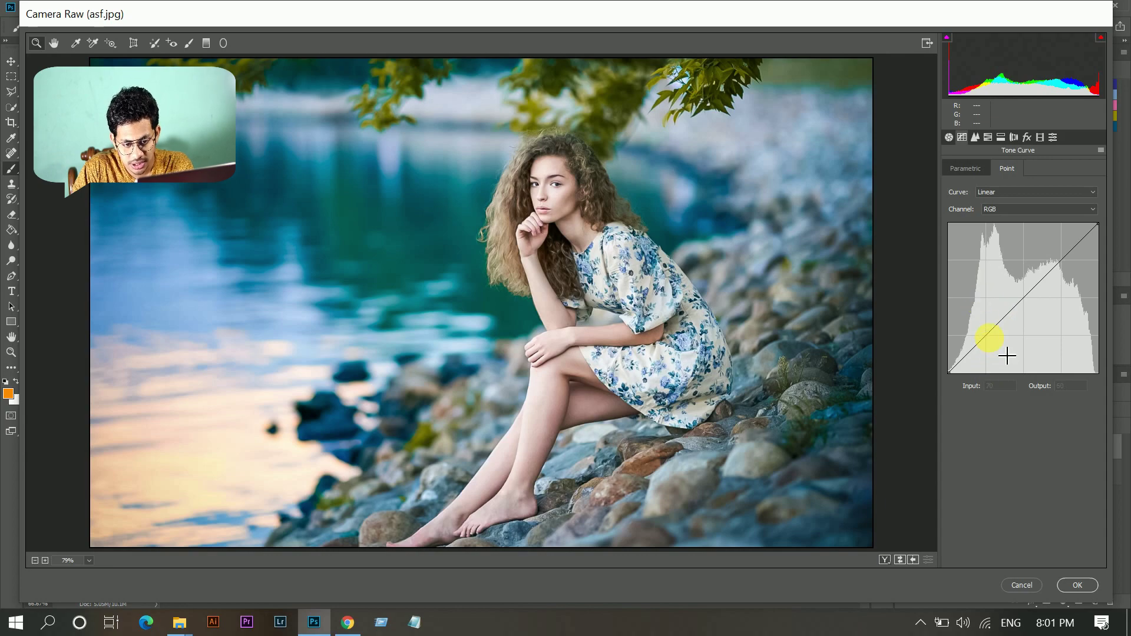
pyautogui.moveTo(988, 336); pyautogui.dragTo(987, 337)
pyautogui.press('Up')
pyautogui.press('Left')
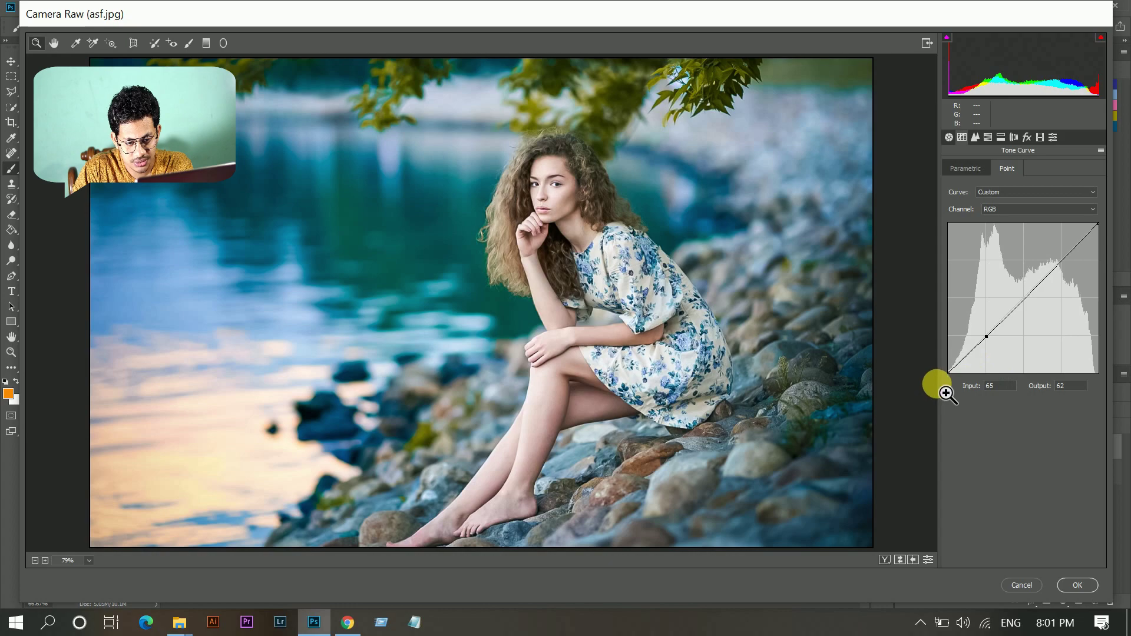
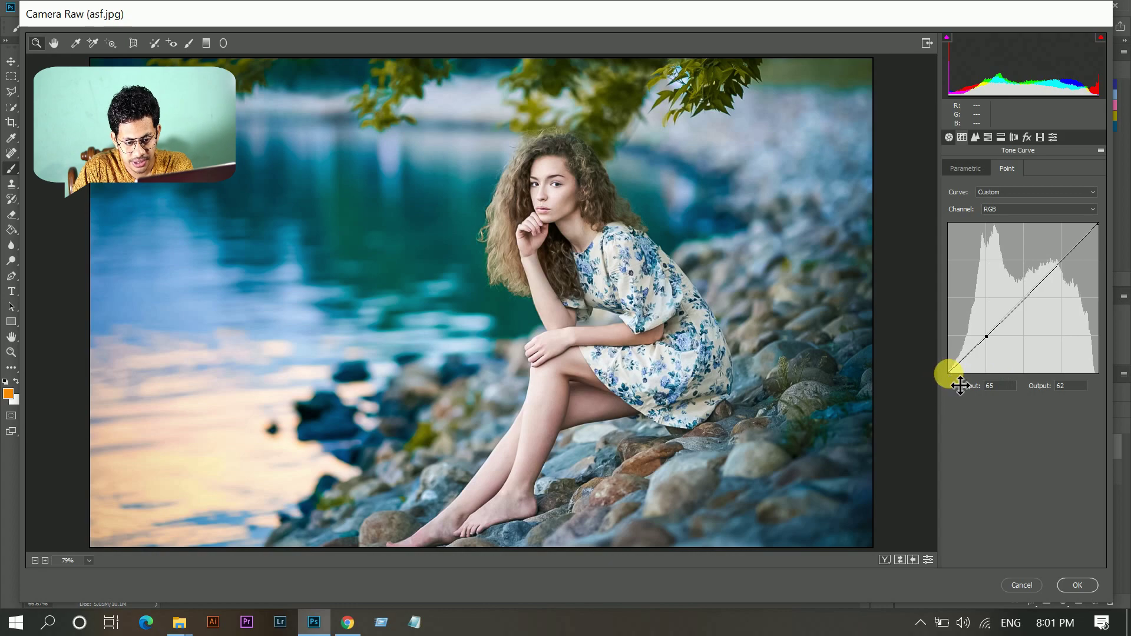
pyautogui.moveTo(947, 372); pyautogui.dragTo(946, 362)
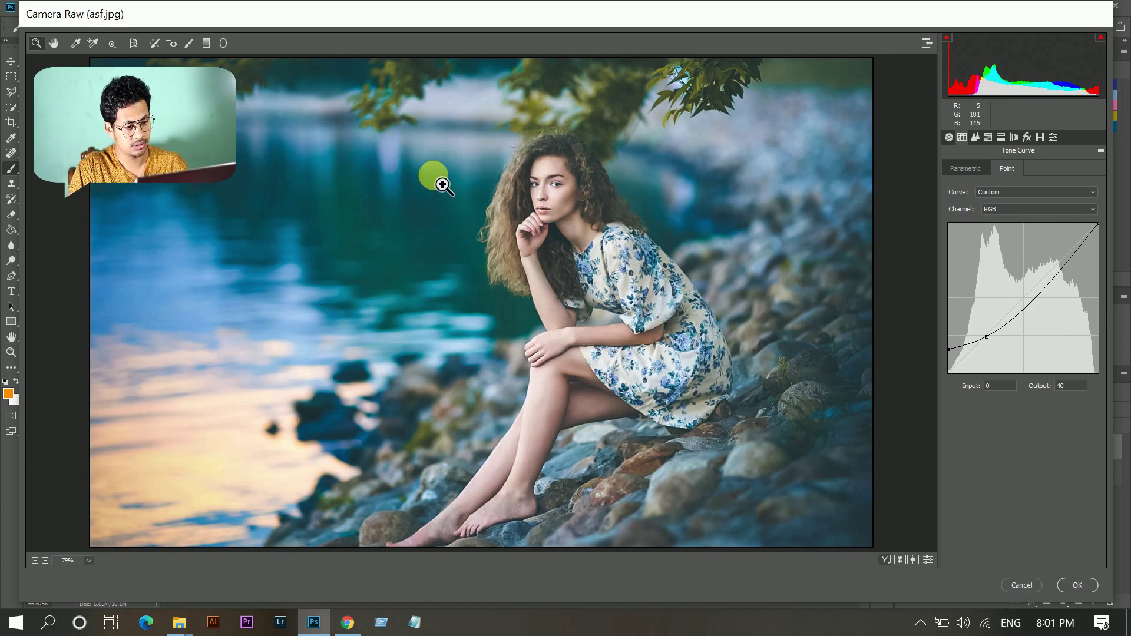
pyautogui.press('q')
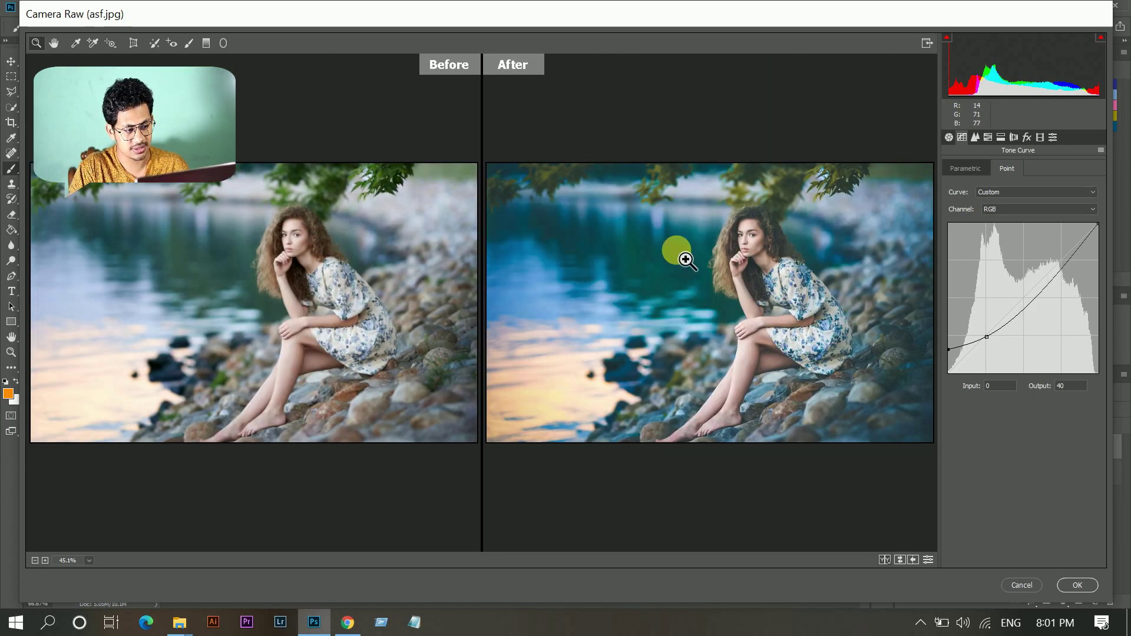
pyautogui.click(1080, 585)
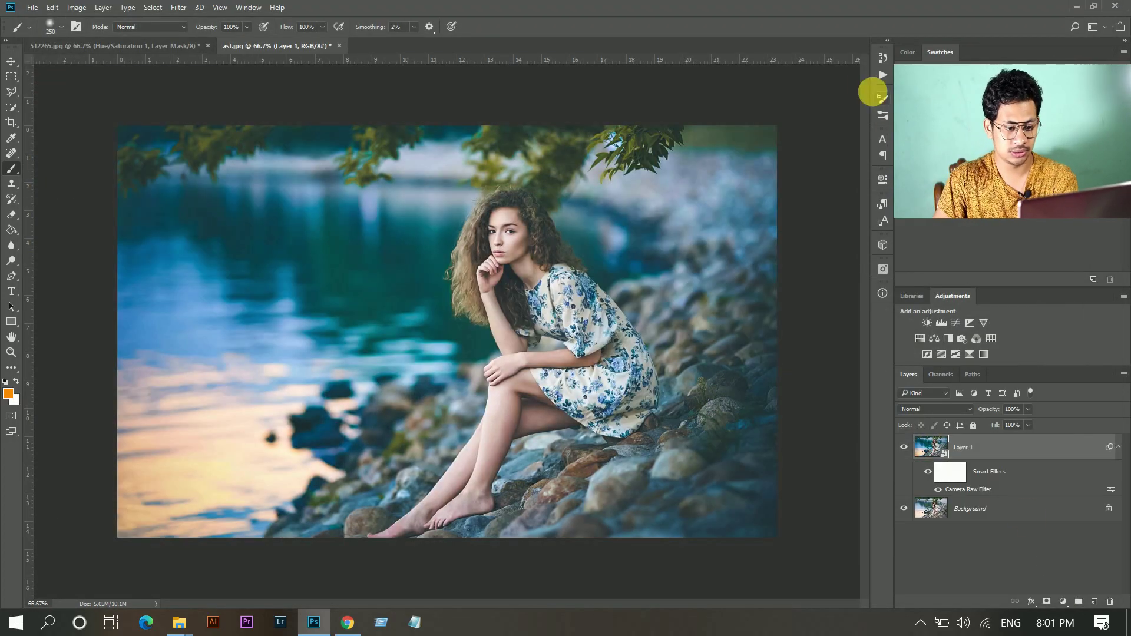
# Toggle Layer 1's visibility to compare the grade with the original, and collapse its smart filter list
pyautogui.click(904, 449)
pyautogui.click(904, 448)
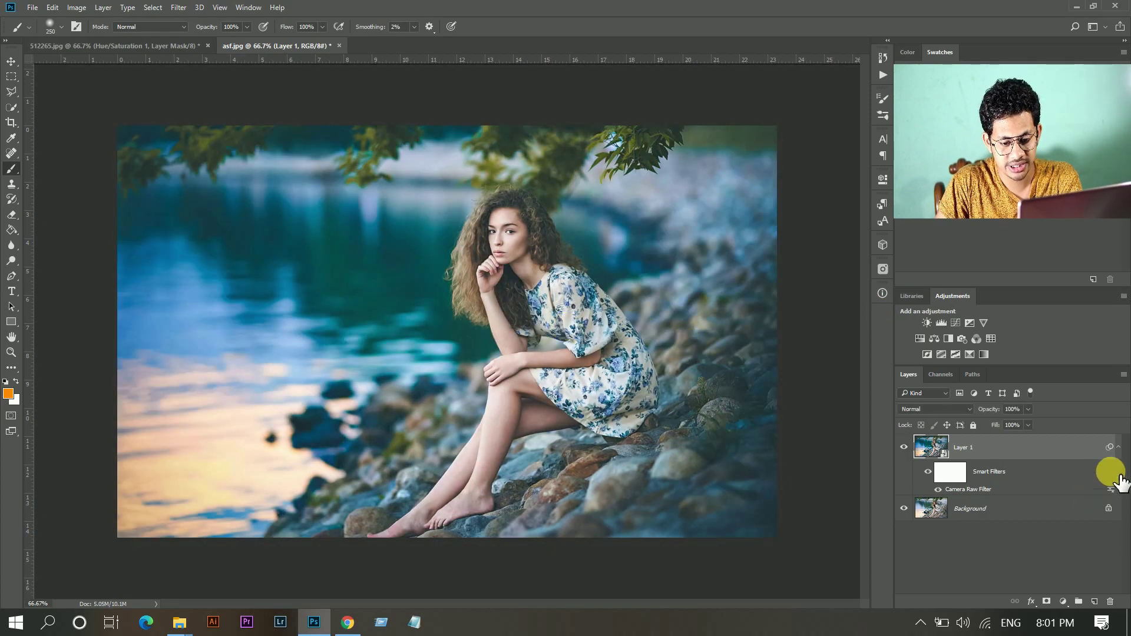
pyautogui.click(1118, 448)
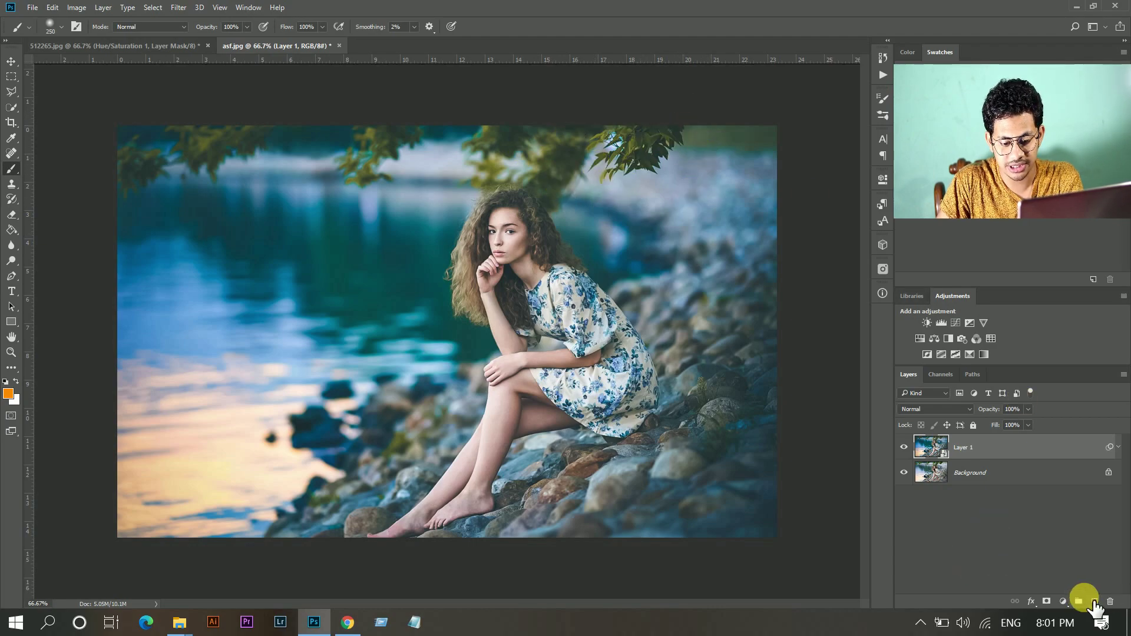
# Create a new layer and paint one orange (ff8a00) dab over the lake with the 250 px soft round brush
pyautogui.click(1094, 602)
pyautogui.click(9, 393)
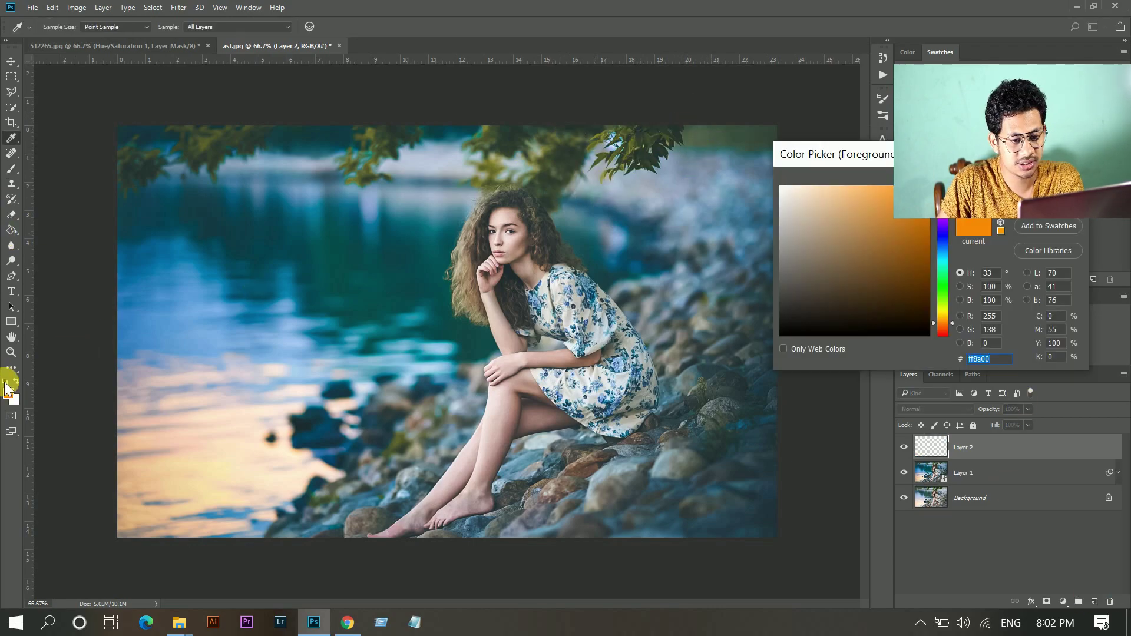
pyautogui.press('Return')
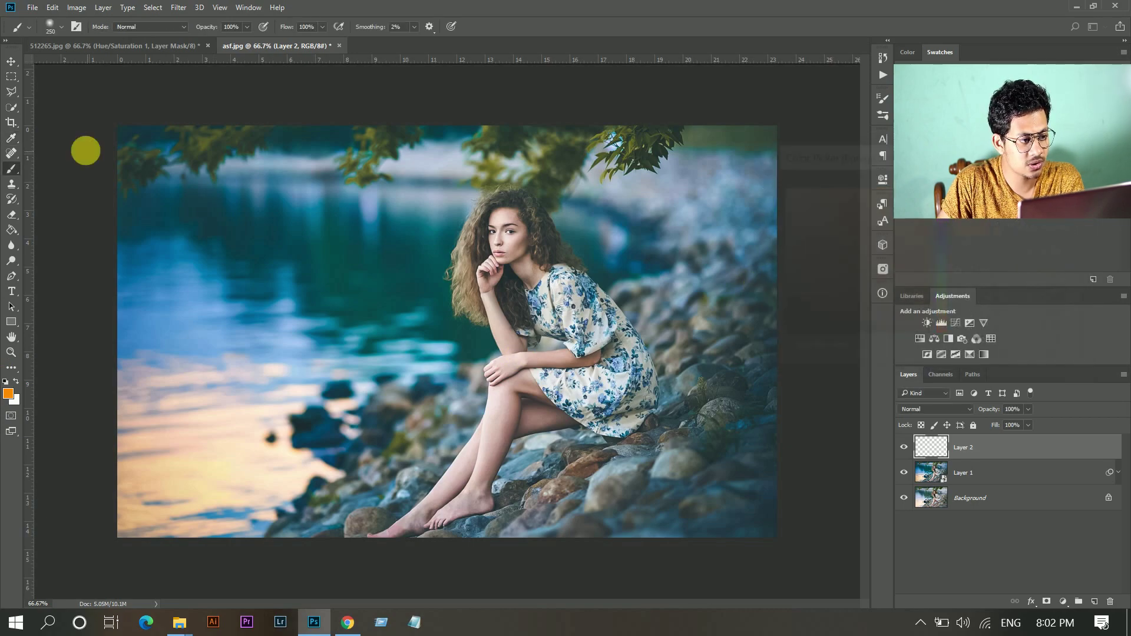
pyautogui.click(59, 27)
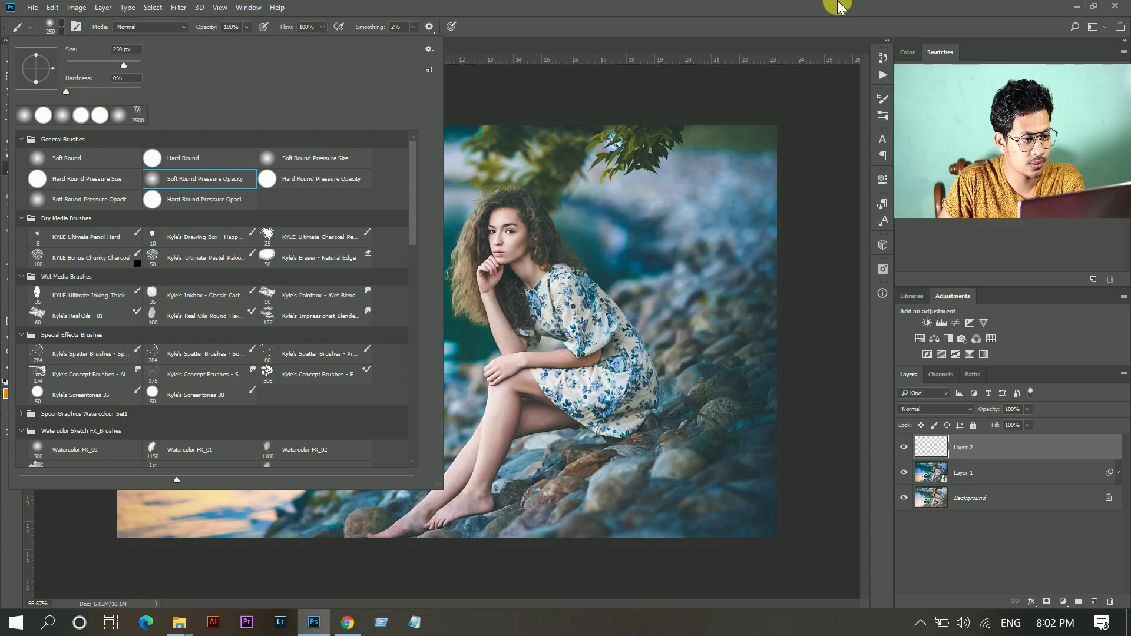
pyautogui.click(487, 303)
pyautogui.click(366, 307)
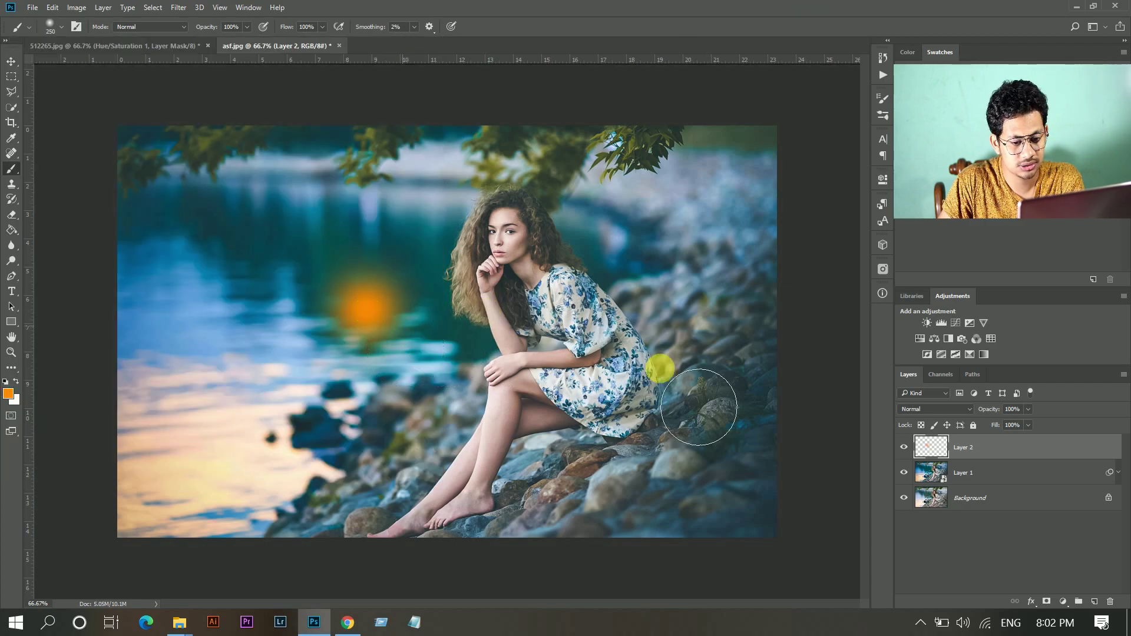
# Set the orange dab's layer to Screen blending, enlarge the dab strongly and place it over the photo's upper-right corner
pyautogui.click(966, 410)
pyautogui.click(938, 252)
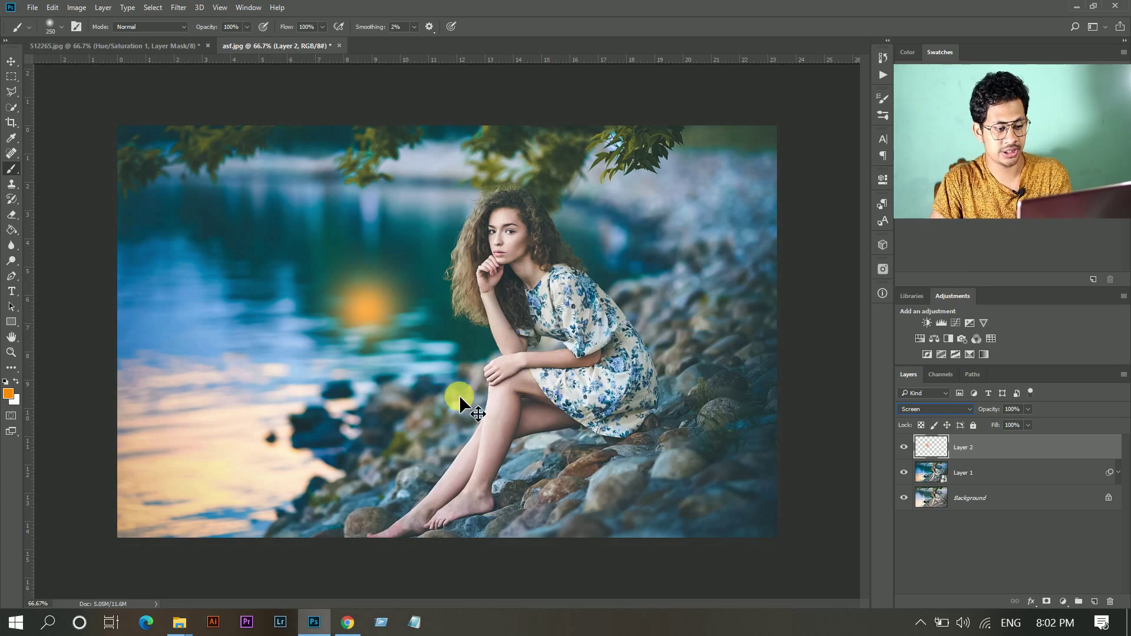
pyautogui.hotkey('ctrl', 't')
pyautogui.moveTo(454, 400); pyautogui.dragTo(858, 616)
pyautogui.moveTo(711, 397); pyautogui.dragTo(925, 307)
pyautogui.moveTo(595, 453); pyautogui.dragTo(560, 456)
pyautogui.moveTo(221, 505); pyautogui.dragTo(175, 532)
pyautogui.moveTo(355, 467); pyautogui.dragTo(365, 457)
pyautogui.press('Return')
pyautogui.press('b')
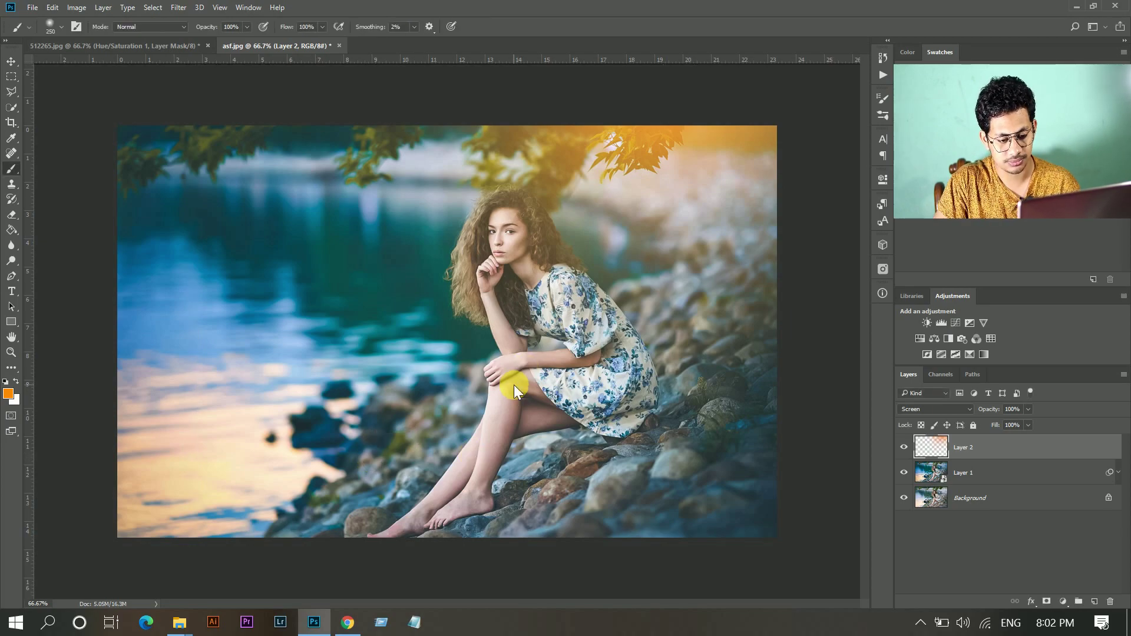
# Paint a soft white dab on another new layer, scale it to about 475% and place it over the photo's upper-right corner
pyautogui.click(1094, 602)
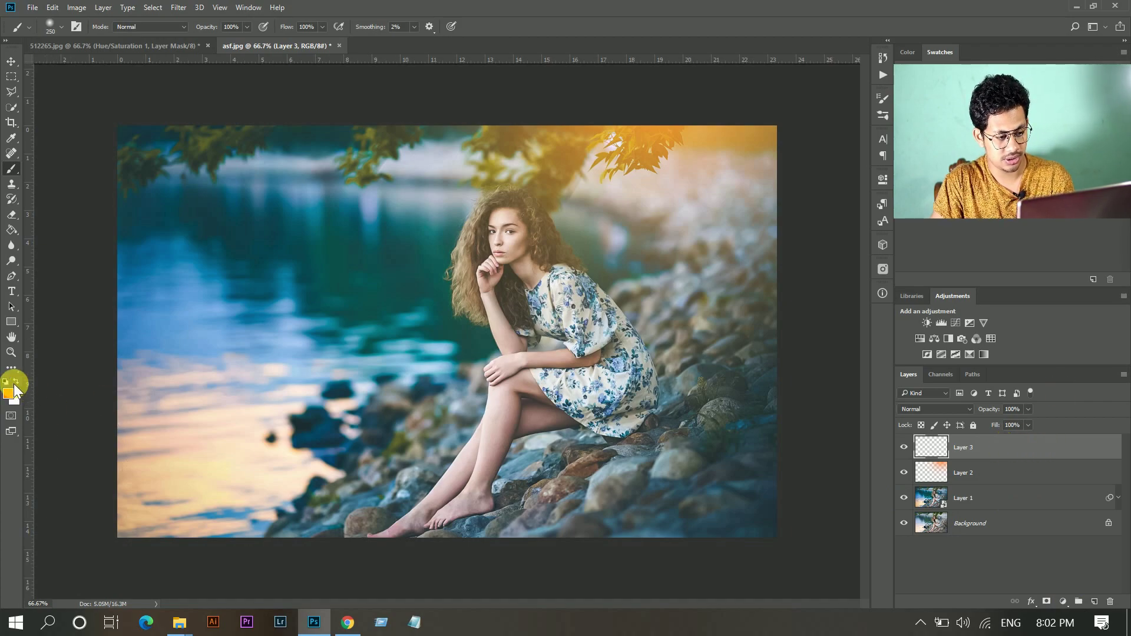
pyautogui.click(389, 353)
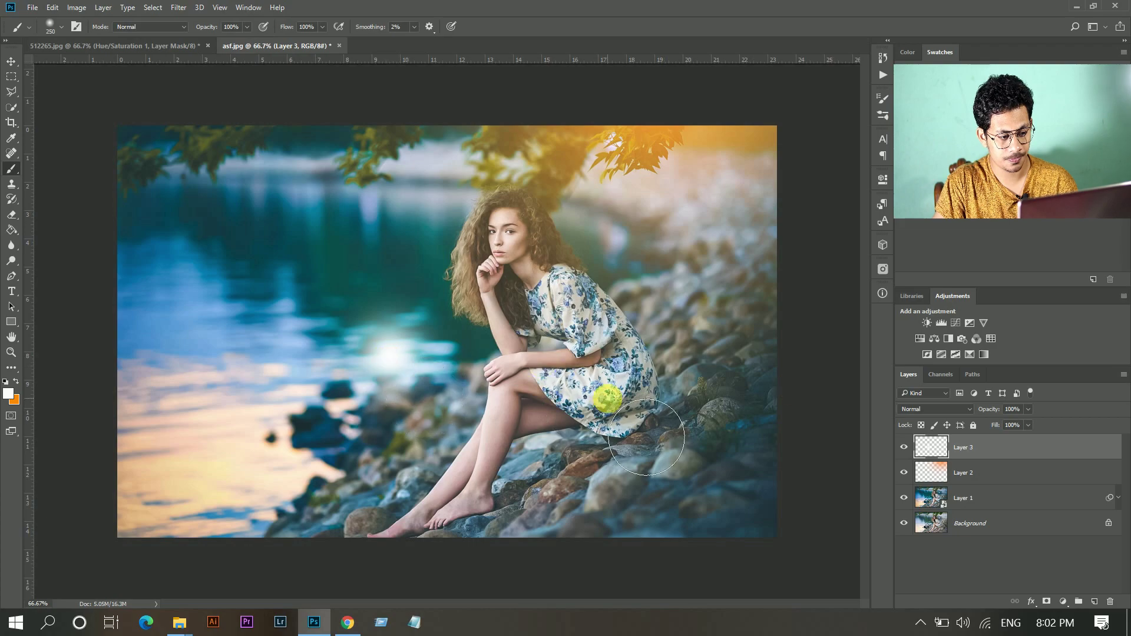
pyautogui.hotkey('ctrl', 't')
pyautogui.moveTo(478, 451); pyautogui.dragTo(834, 182)
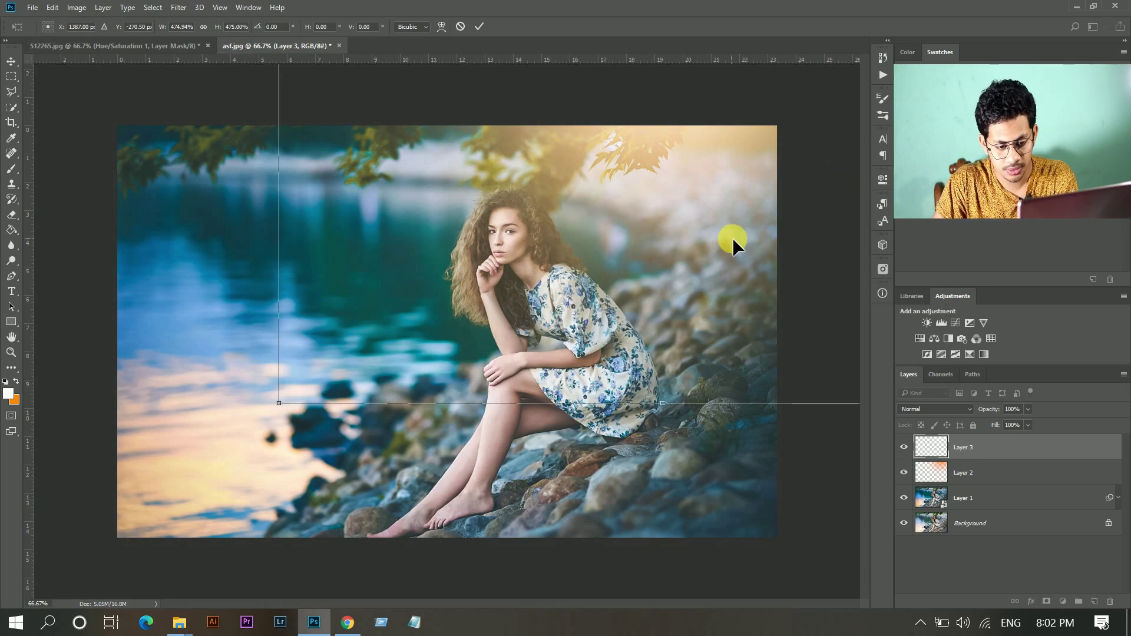
pyautogui.moveTo(733, 238); pyautogui.dragTo(727, 238)
pyautogui.press('Return')
pyautogui.press('b')
# Lower the white glow layer's opacity to 40%
pyautogui.click(1027, 411)
pyautogui.moveTo(995, 425); pyautogui.dragTo(995, 424)
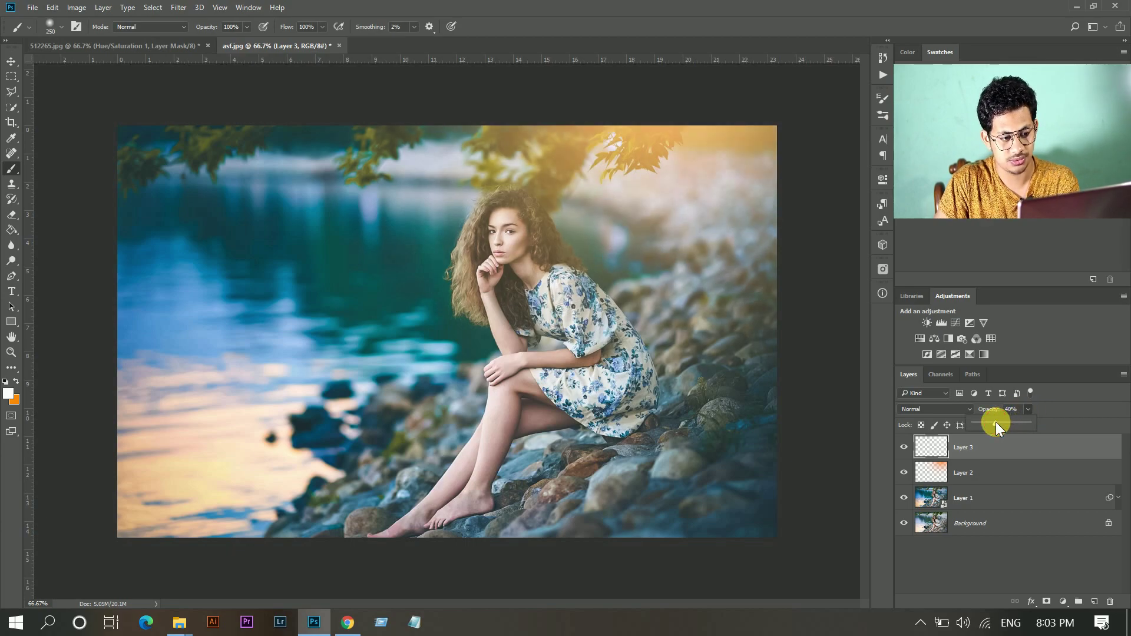
# Toggle the visibility of Layer 3 and Layer 2 to check the effect of each glow on the photo
pyautogui.click(994, 475)
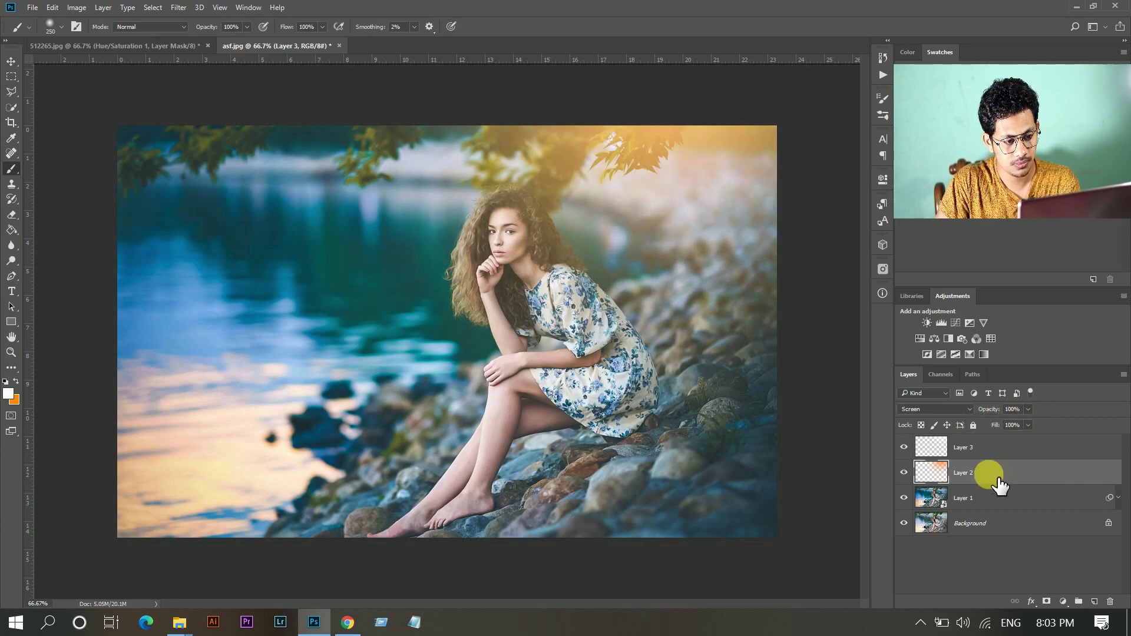
pyautogui.click(904, 448)
pyautogui.click(904, 449)
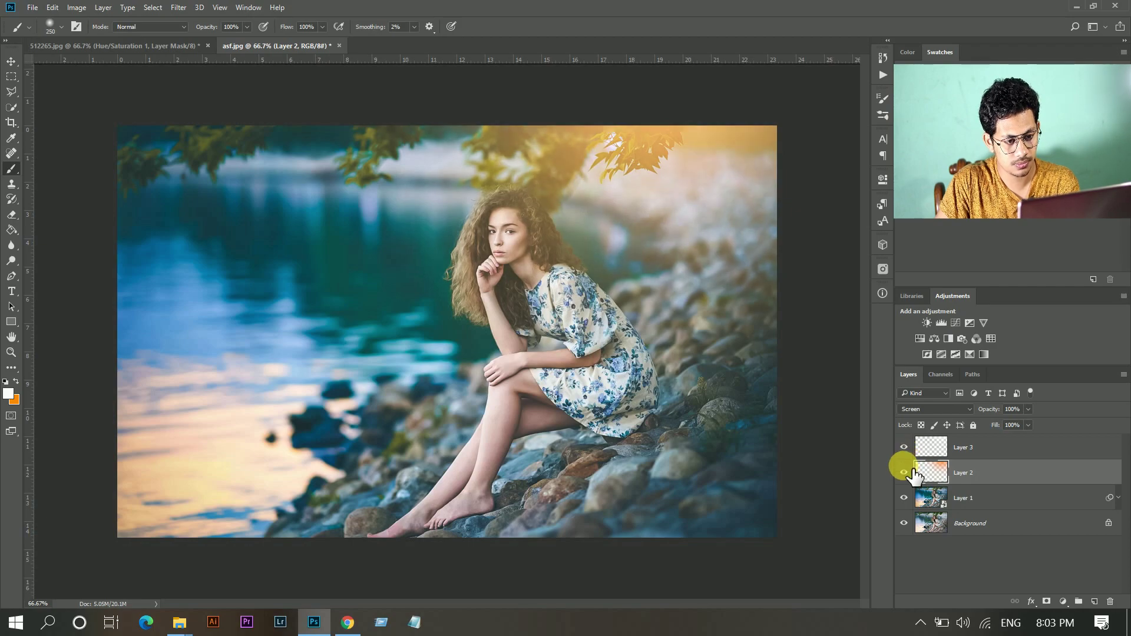
pyautogui.click(904, 472)
pyautogui.click(904, 473)
pyautogui.click(904, 448)
pyautogui.click(904, 447)
pyautogui.hotkey('ctrl', 't')
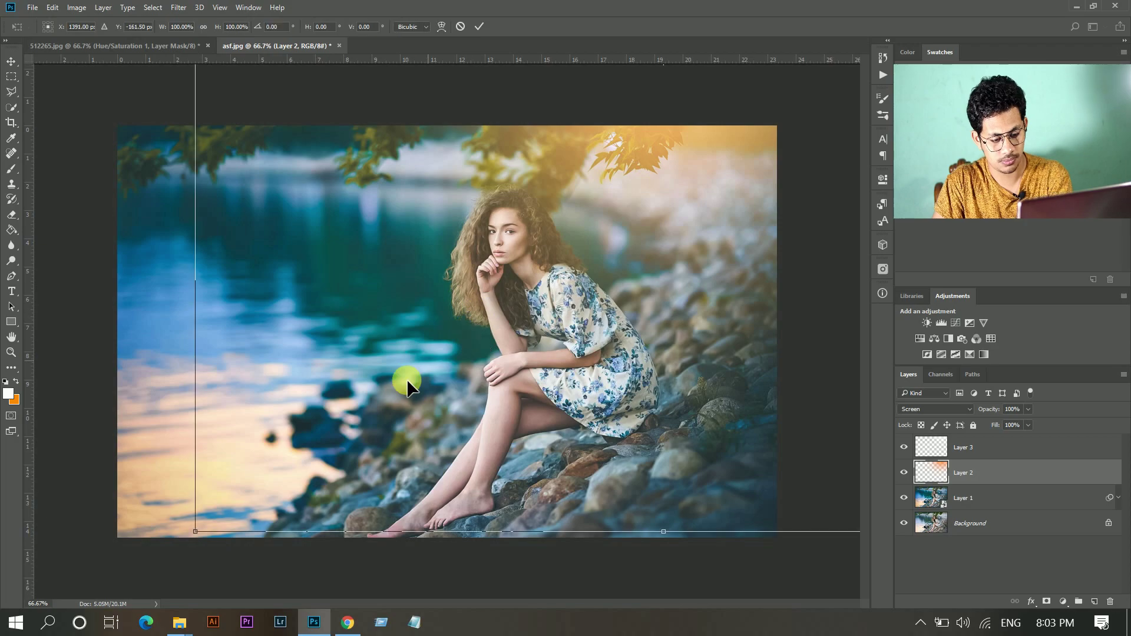
pyautogui.press('Return')
pyautogui.press('b')
# Group Layer 2 and Layer 3 and add a white layer mask to the group
pyautogui.hotkey('ctrl', '0')
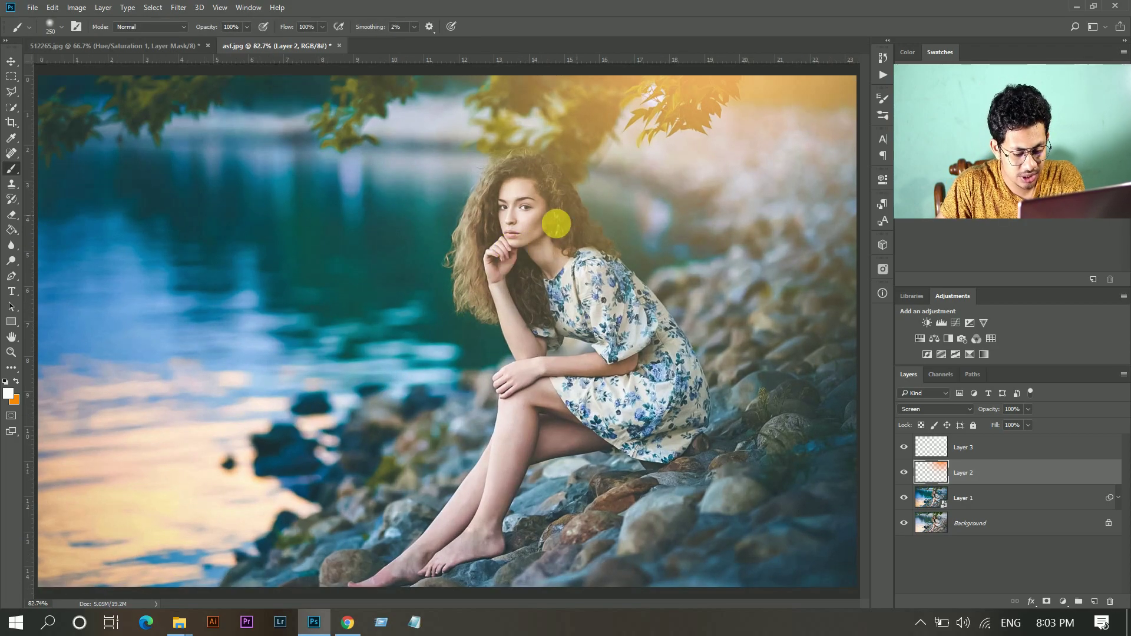
pyautogui.keyDown('shift'); pyautogui.click(1007, 450); pyautogui.keyUp('shift')
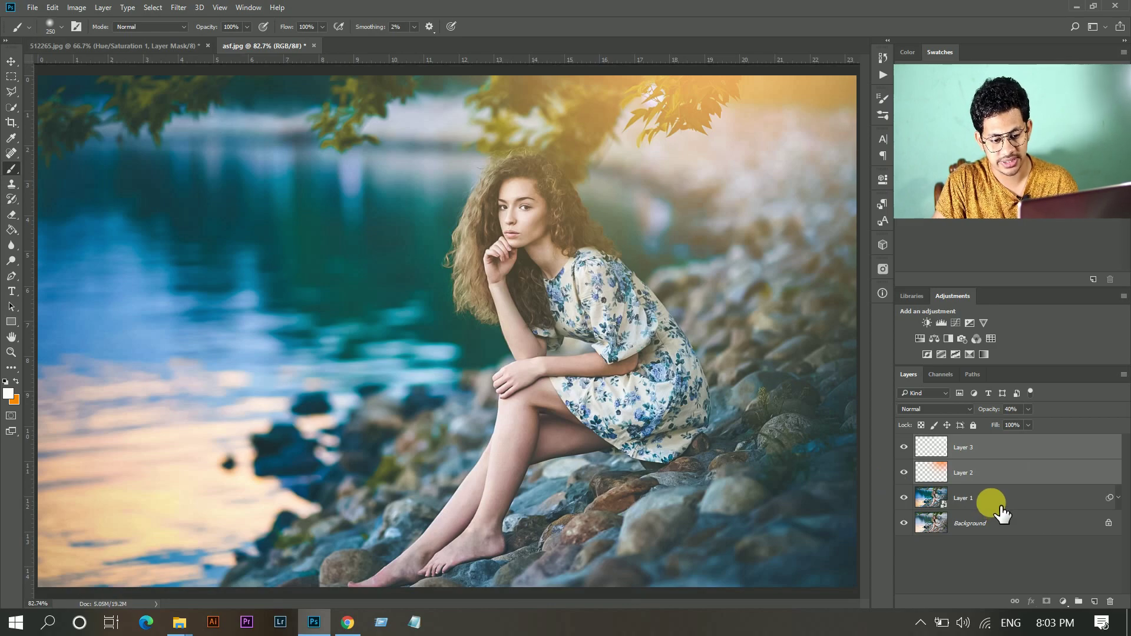
pyautogui.hotkey('ctrl', 'g')
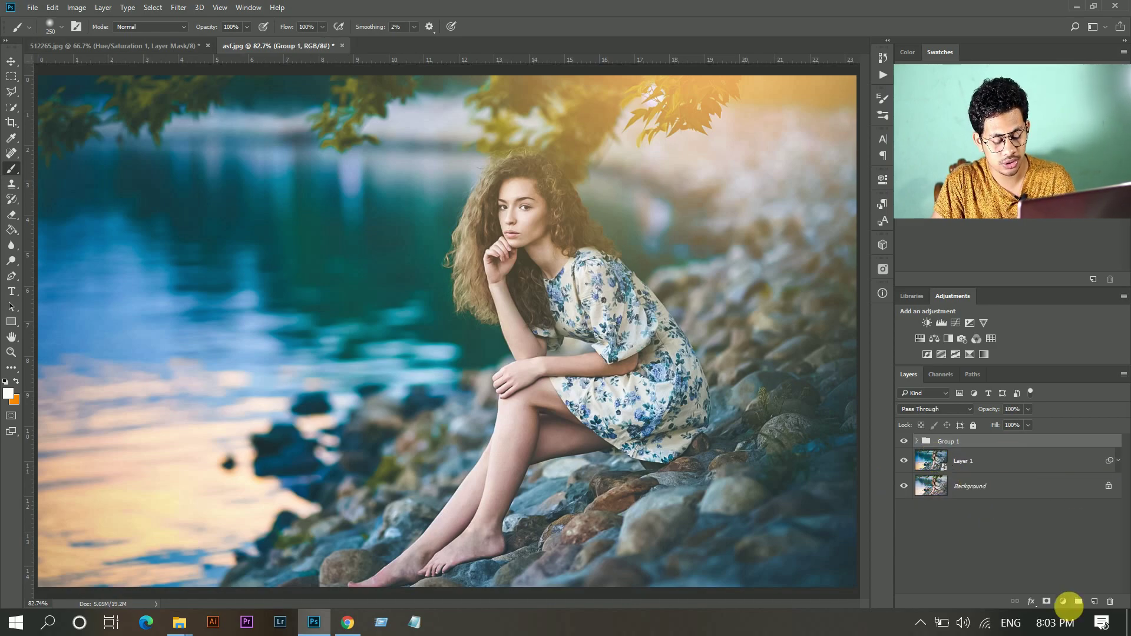
pyautogui.click(1046, 601)
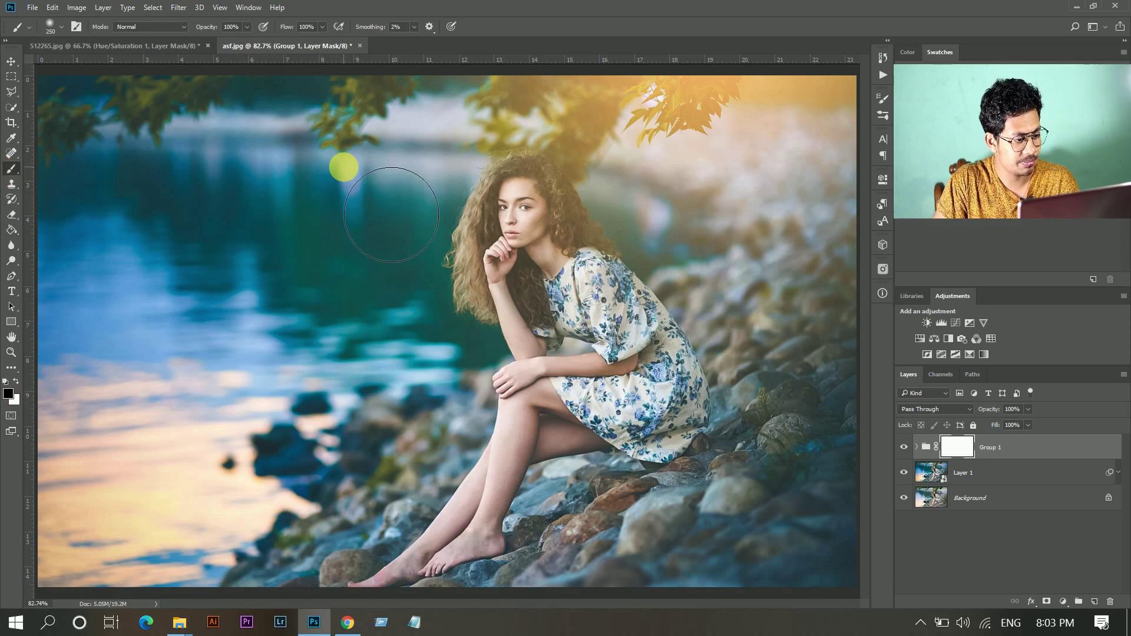
# Paint black on the group mask over the woman's face and hair with a soft brush at 48% opacity
pyautogui.click(248, 27)
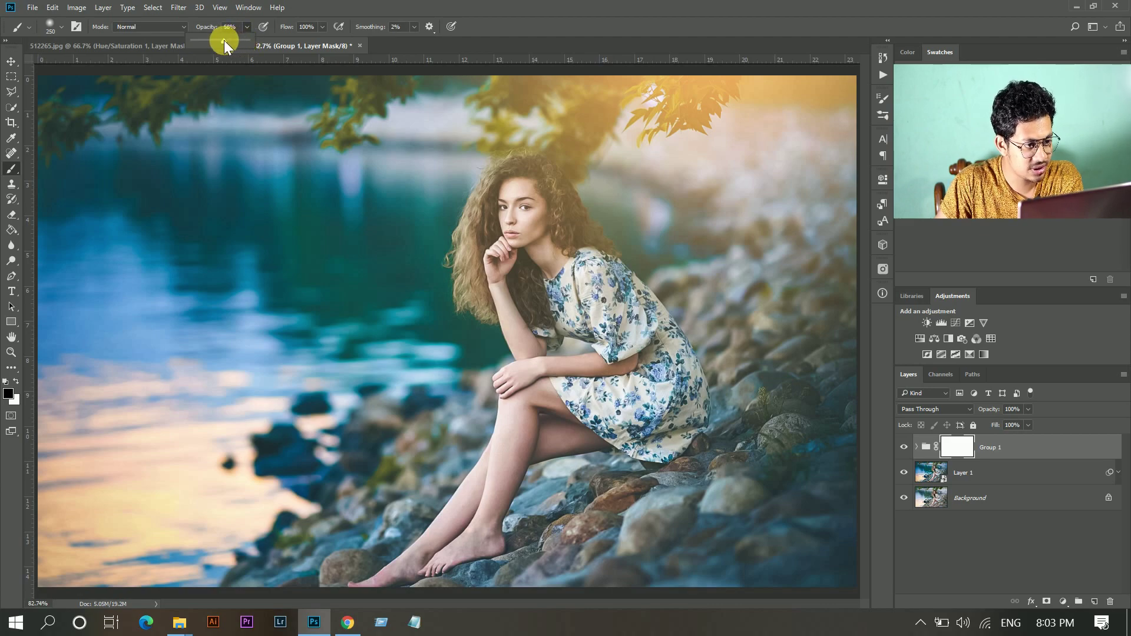
pyautogui.moveTo(219, 40); pyautogui.dragTo(218, 40)
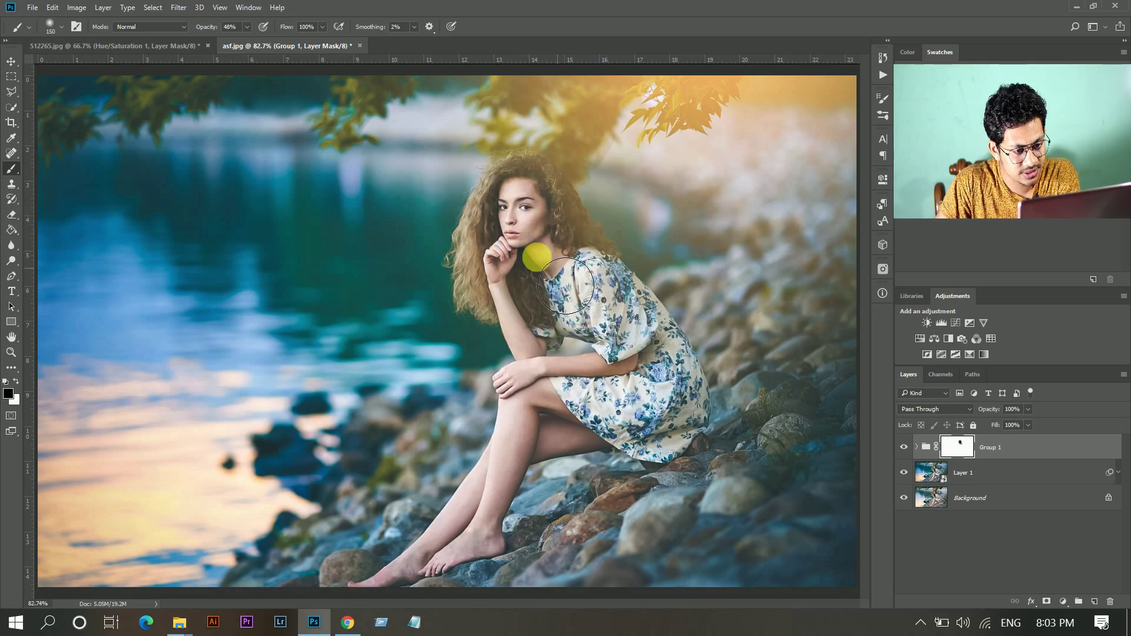
pyautogui.moveTo(545, 220)
pyautogui.mouseDown()
pyautogui.moveTo(577, 269)
pyautogui.moveTo(535, 222)
pyautogui.moveTo(520, 277)
pyautogui.moveTo(522, 234)
pyautogui.mouseUp()
pyautogui.press(']')
pyautogui.press(']')
pyautogui.press('[')
pyautogui.press('[')
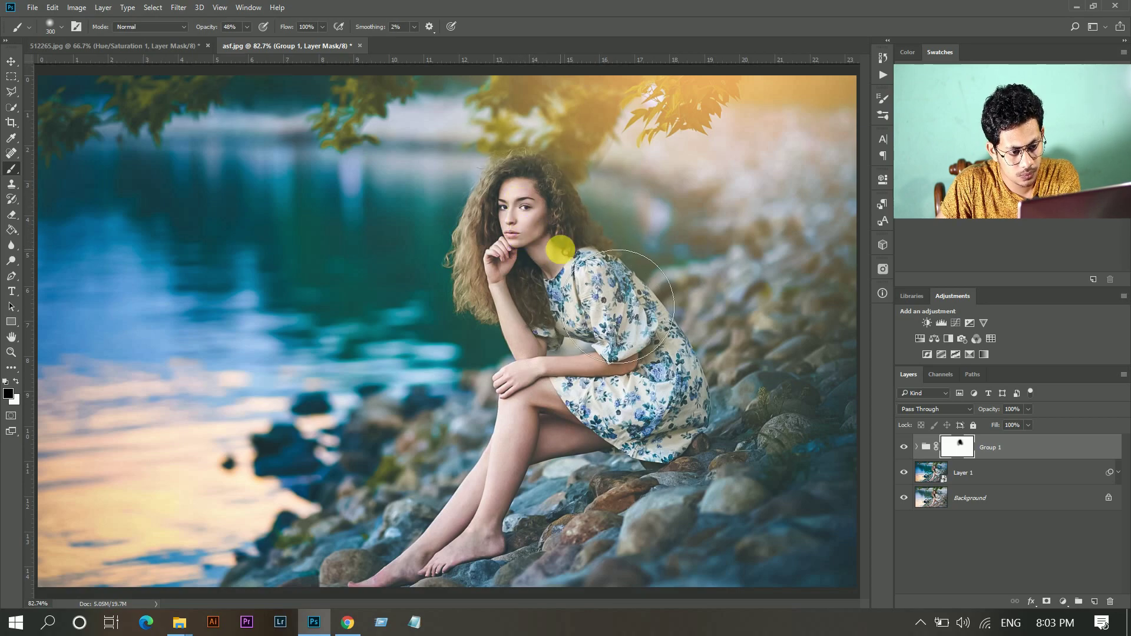
# Toggle the glow group's visibility to compare the photo with and without the light effect
pyautogui.click(903, 447)
pyautogui.click(904, 448)
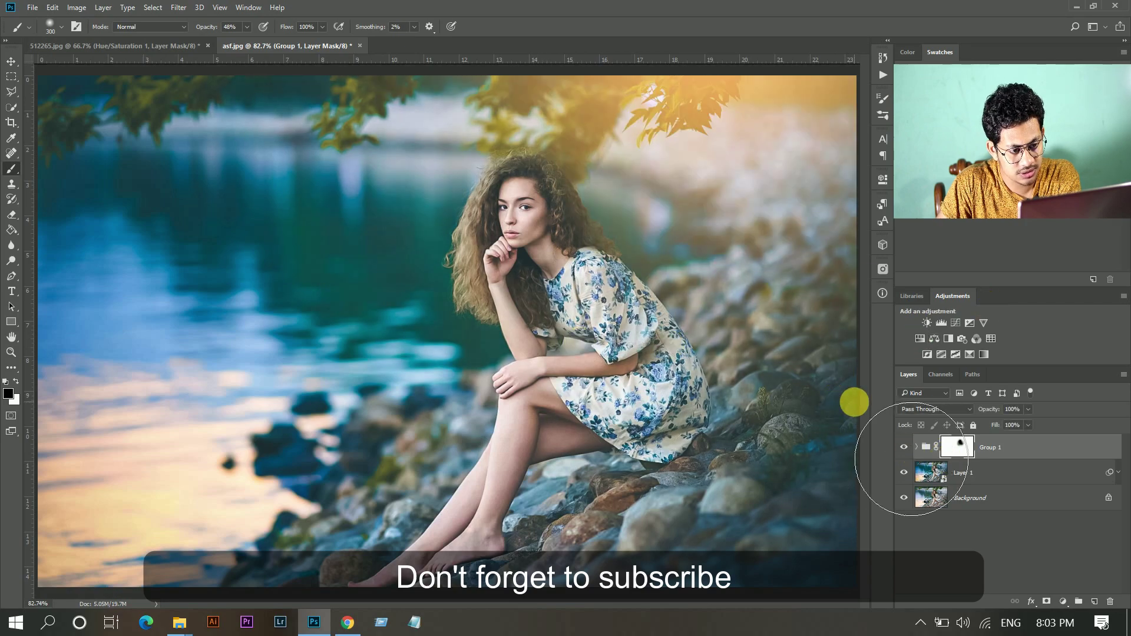
pyautogui.hotkey('ctrl', '-')
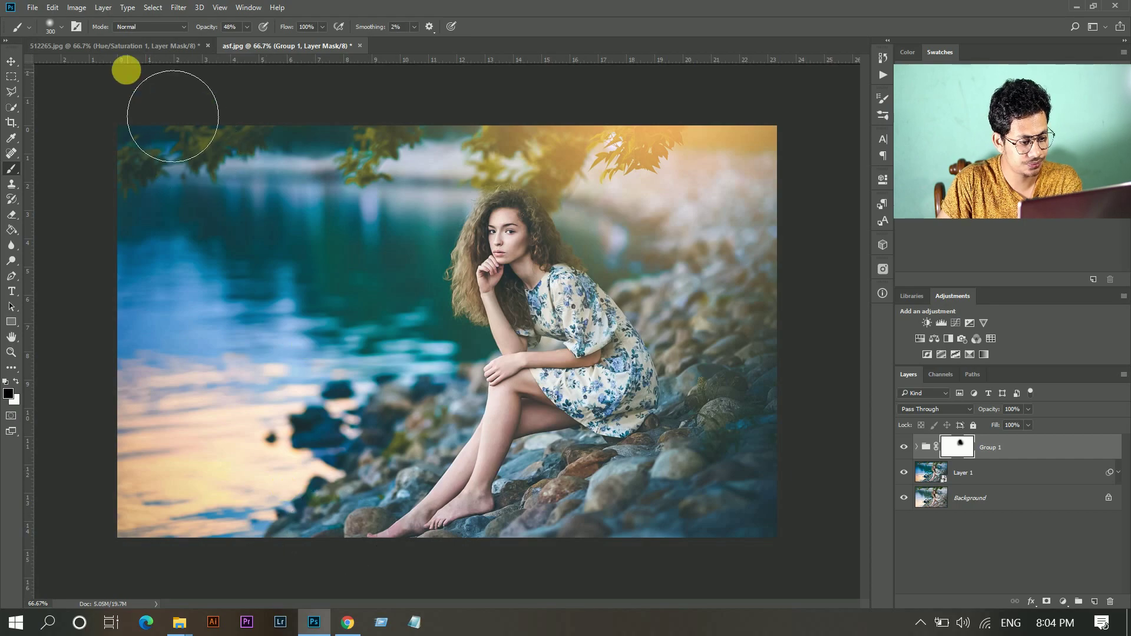
# Place the png_bush_2 image as an embedded layer over the photo's lower-left corner, scaled to about 154% and rotated about 13°
pyautogui.click(32, 8)
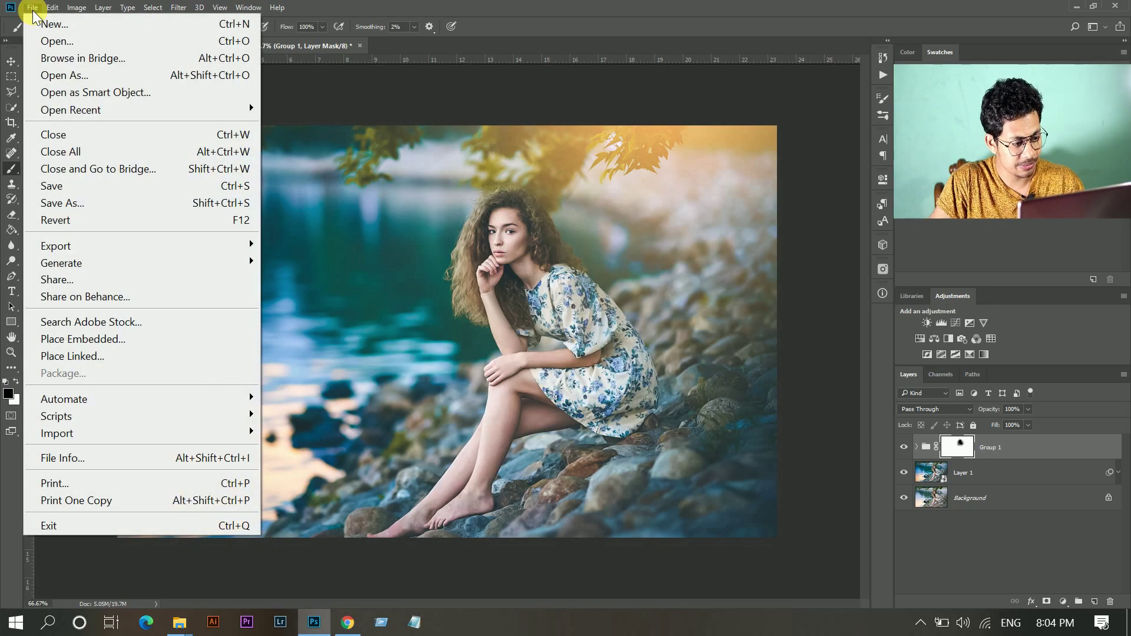
pyautogui.click(121, 347)
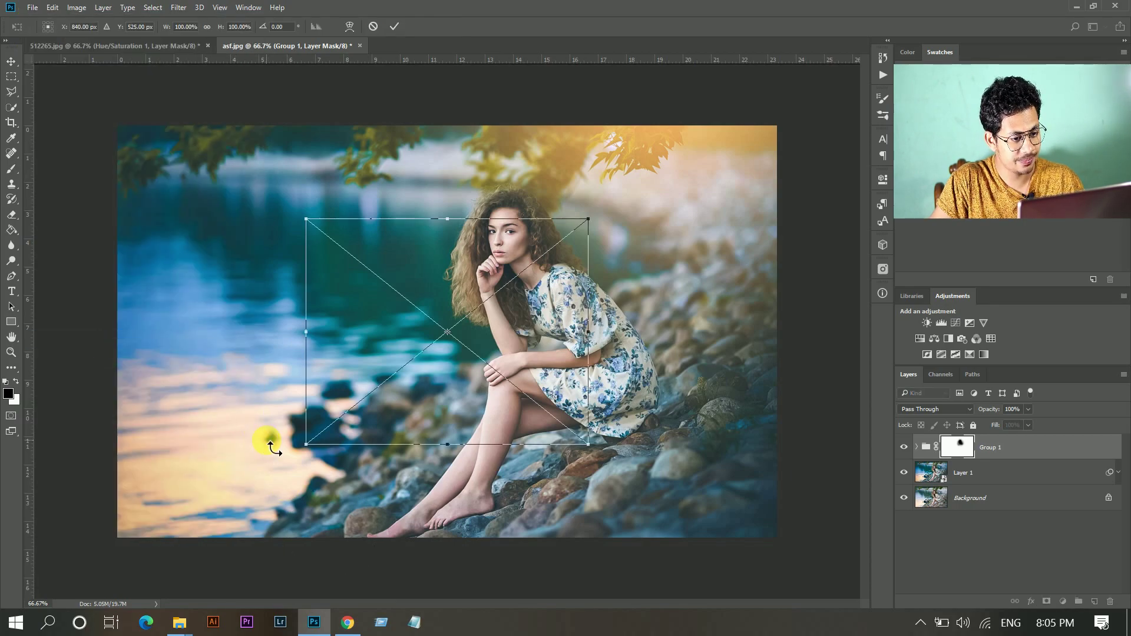
pyautogui.moveTo(530, 318); pyautogui.dragTo(365, 426)
pyautogui.moveTo(371, 378); pyautogui.dragTo(389, 407)
pyautogui.moveTo(454, 384); pyautogui.dragTo(517, 434)
pyautogui.moveTo(399, 504)
pyautogui.mouseDown()
pyautogui.moveTo(414, 487)
pyautogui.moveTo(408, 494)
pyautogui.mouseUp()
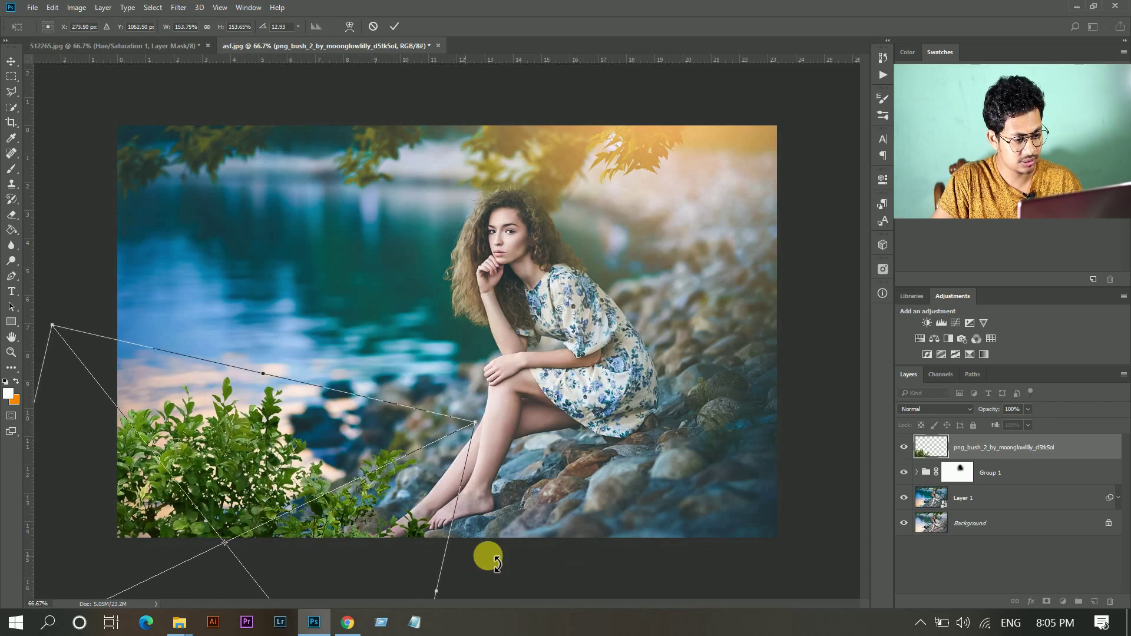
pyautogui.press('Return')
pyautogui.press('b')
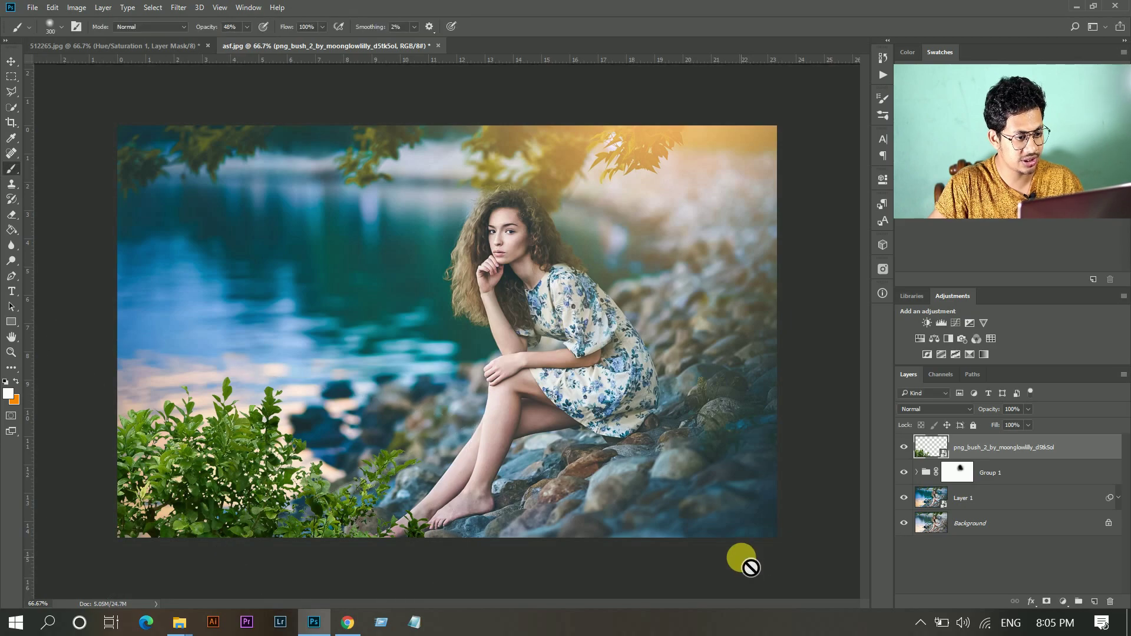
# Apply a 53 px Field Blur to the bush layer and collapse its smart filter list
pyautogui.click(179, 8)
pyautogui.moveTo(280, 221)
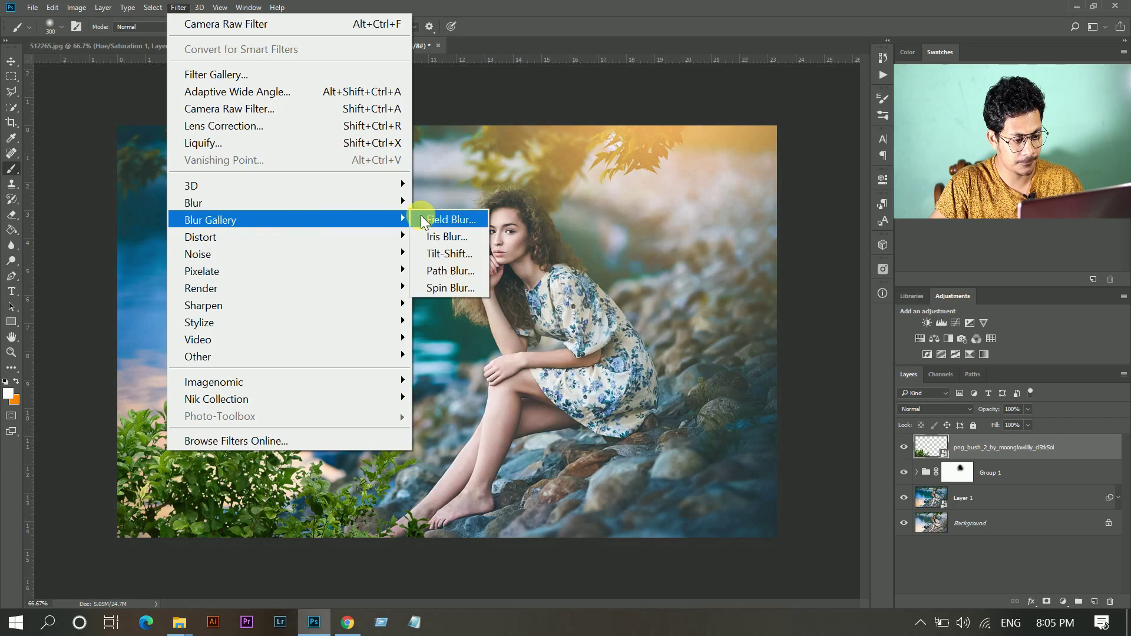
pyautogui.click(450, 223)
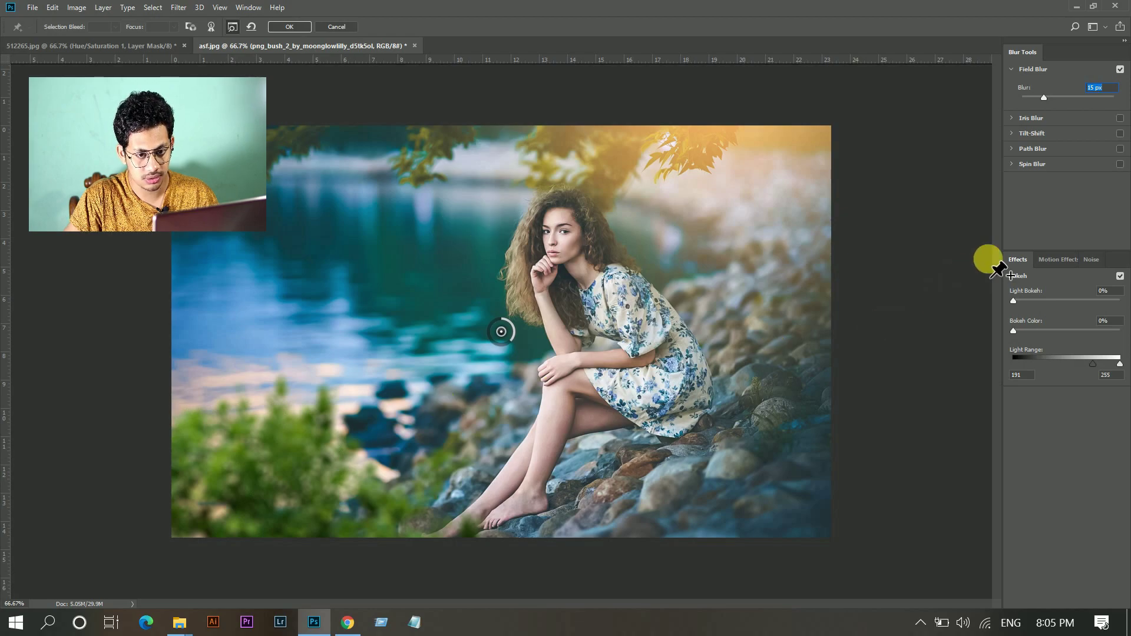
pyautogui.moveTo(1058, 94); pyautogui.dragTo(1062, 97)
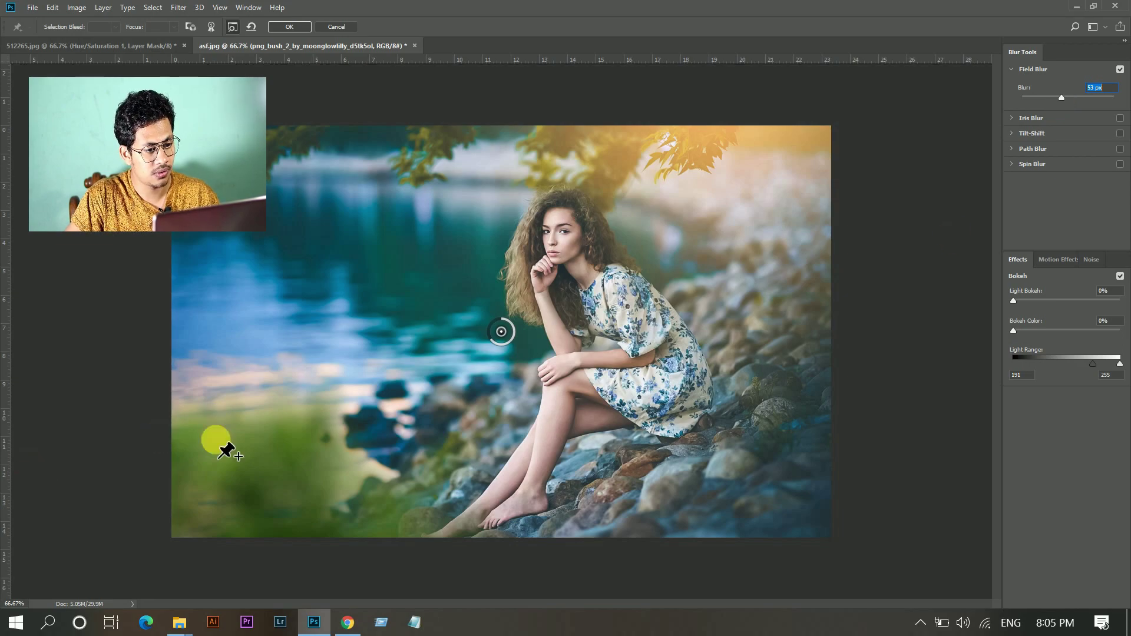
pyautogui.click(289, 27)
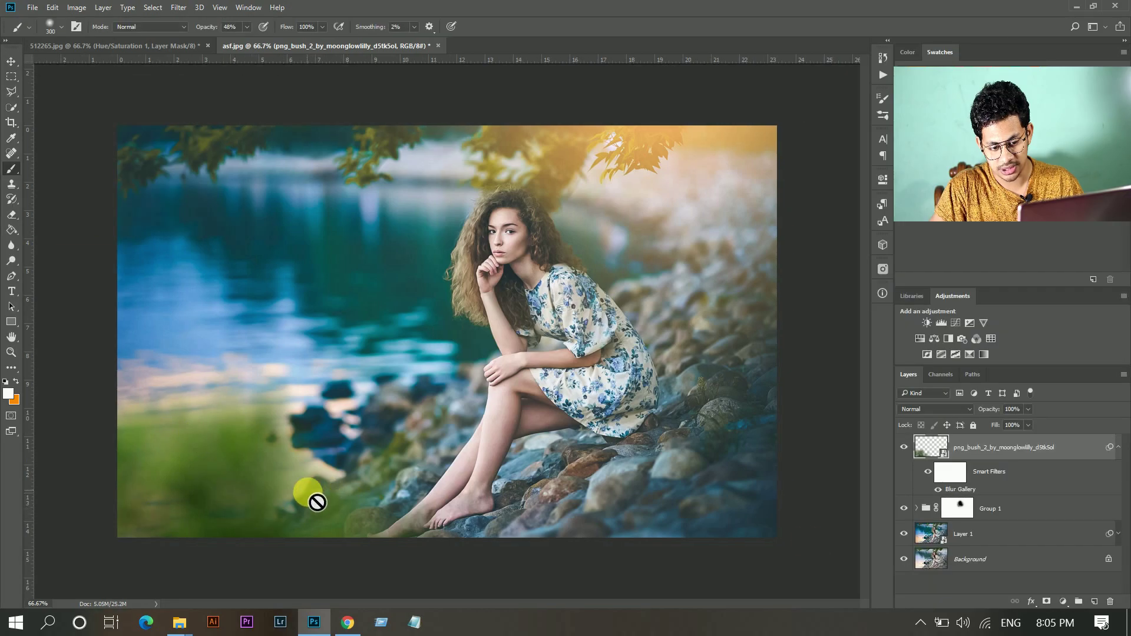
pyautogui.click(1118, 447)
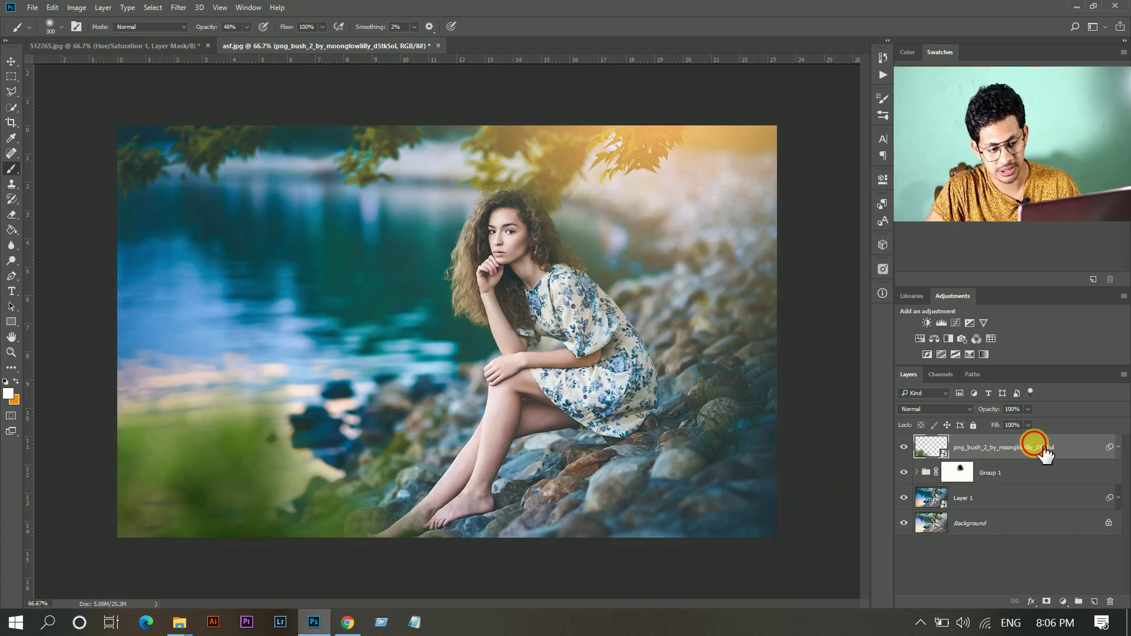
# Add a Levels adjustment clipped to the bush layer with input black 13 and white 241, and brighten its midtones
pyautogui.click(1062, 601)
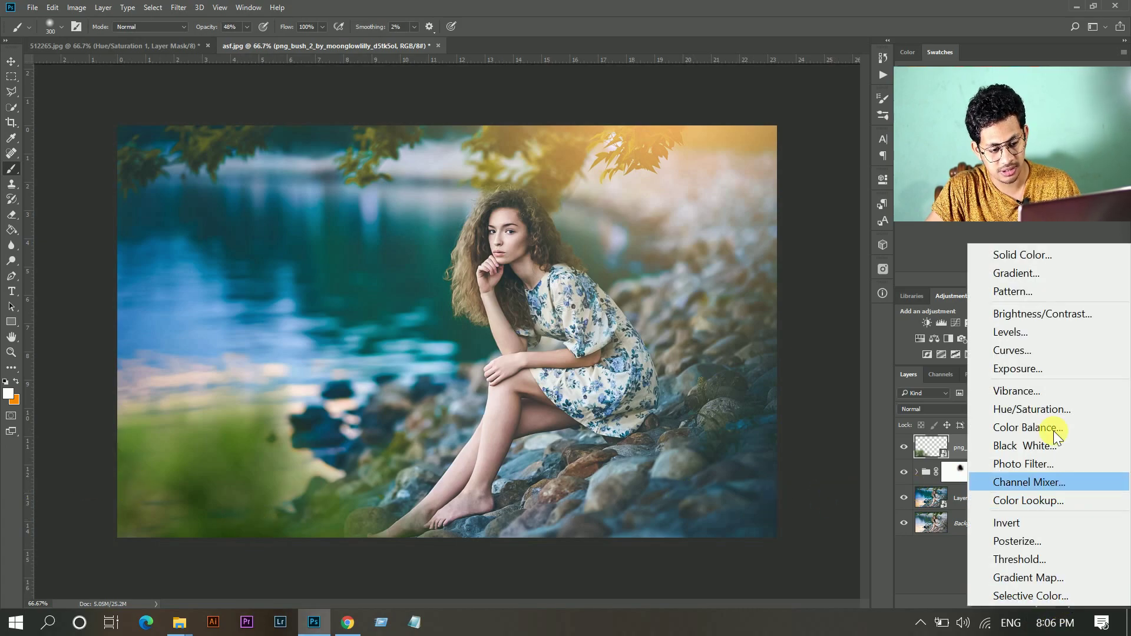
pyautogui.click(1061, 340)
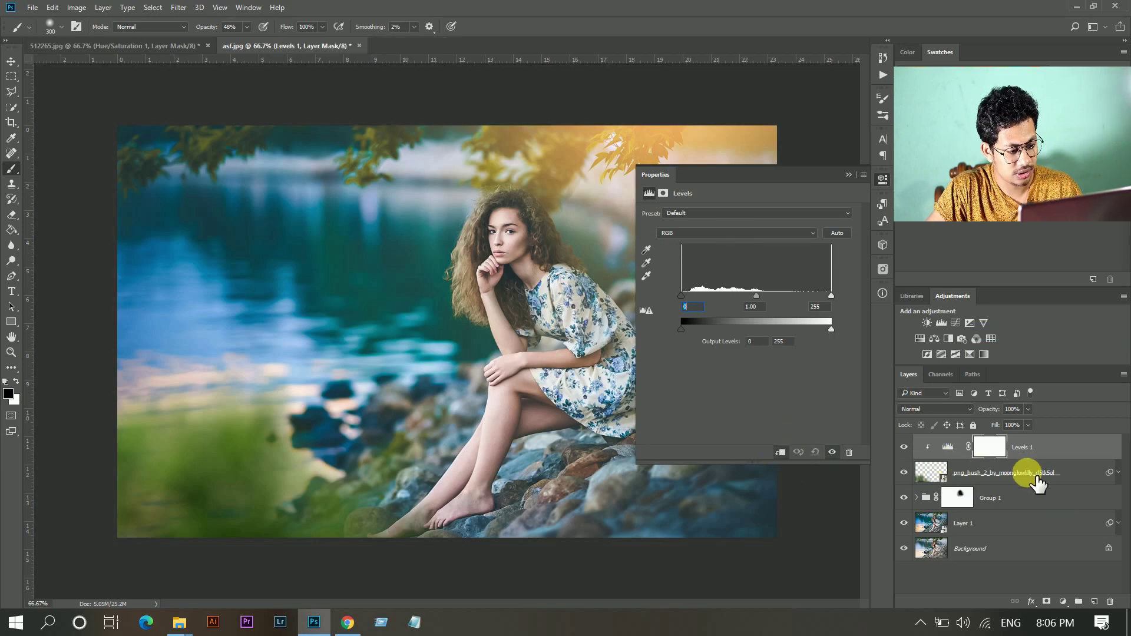
pyautogui.moveTo(683, 297)
pyautogui.mouseDown()
pyautogui.moveTo(698, 291)
pyautogui.moveTo(688, 291)
pyautogui.mouseUp()
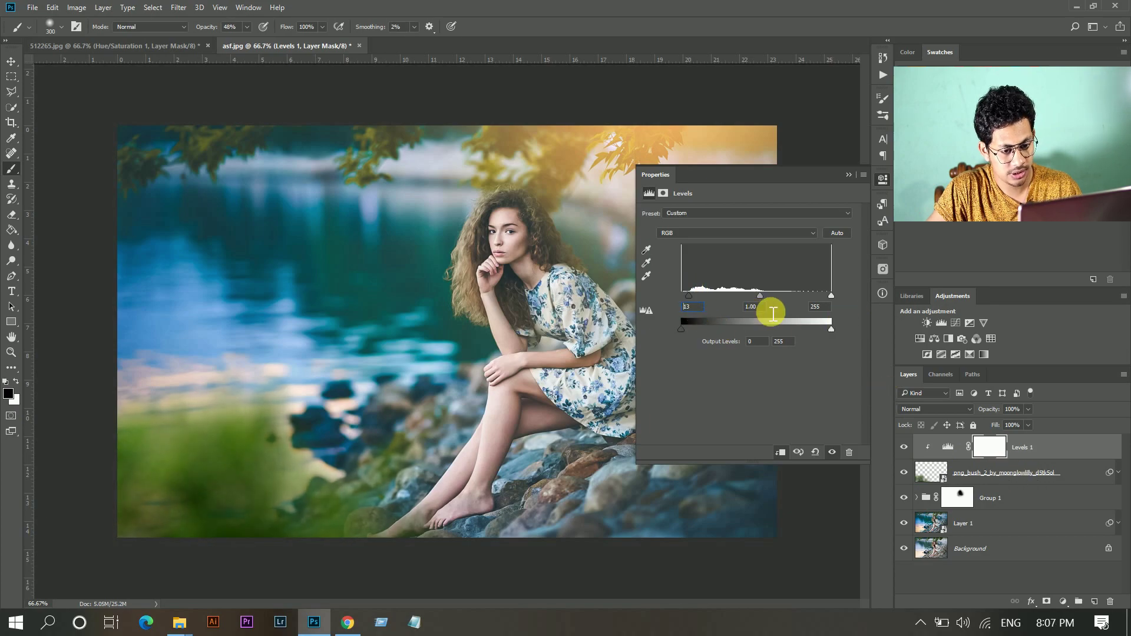
pyautogui.moveTo(758, 295)
pyautogui.mouseDown()
pyautogui.moveTo(772, 294)
pyautogui.moveTo(750, 294)
pyautogui.mouseUp()
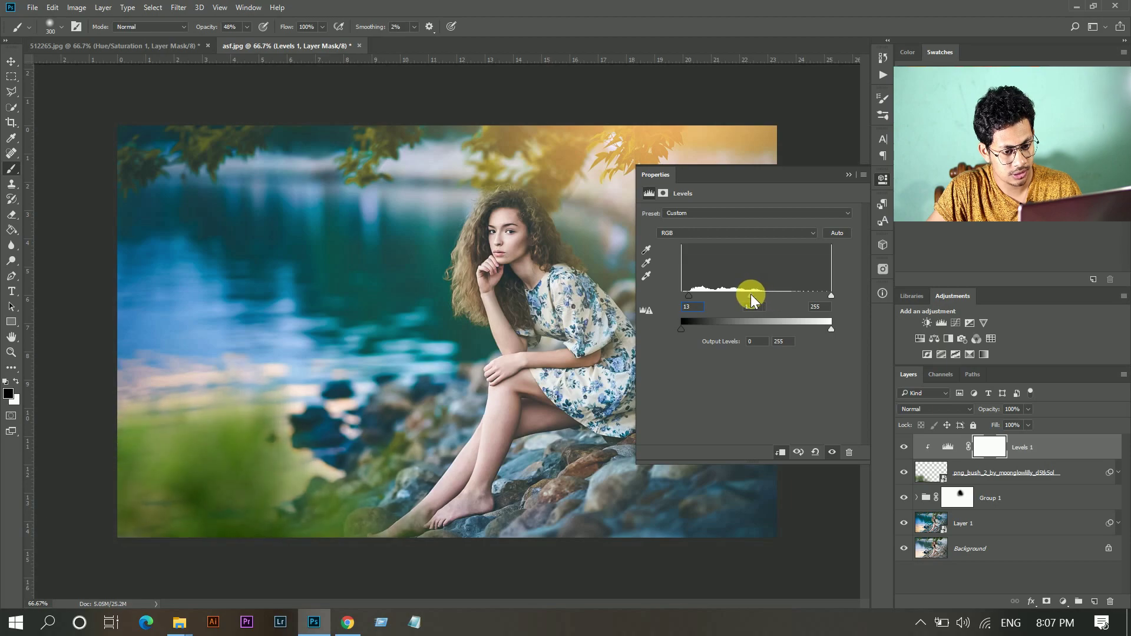
pyautogui.moveTo(828, 294); pyautogui.dragTo(818, 295)
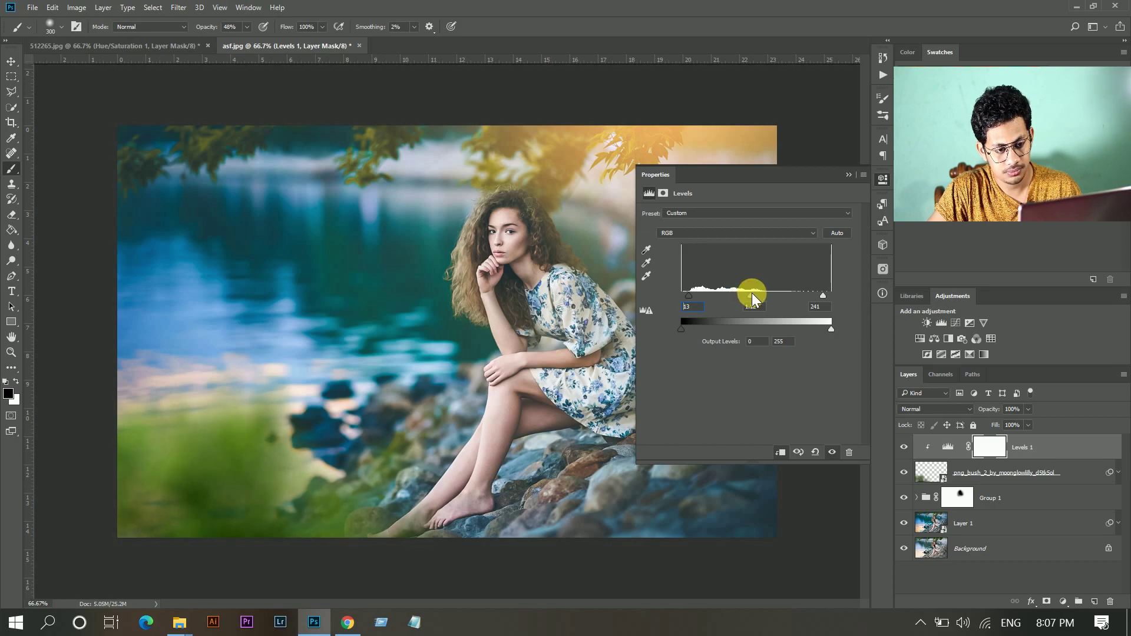
pyautogui.click(850, 175)
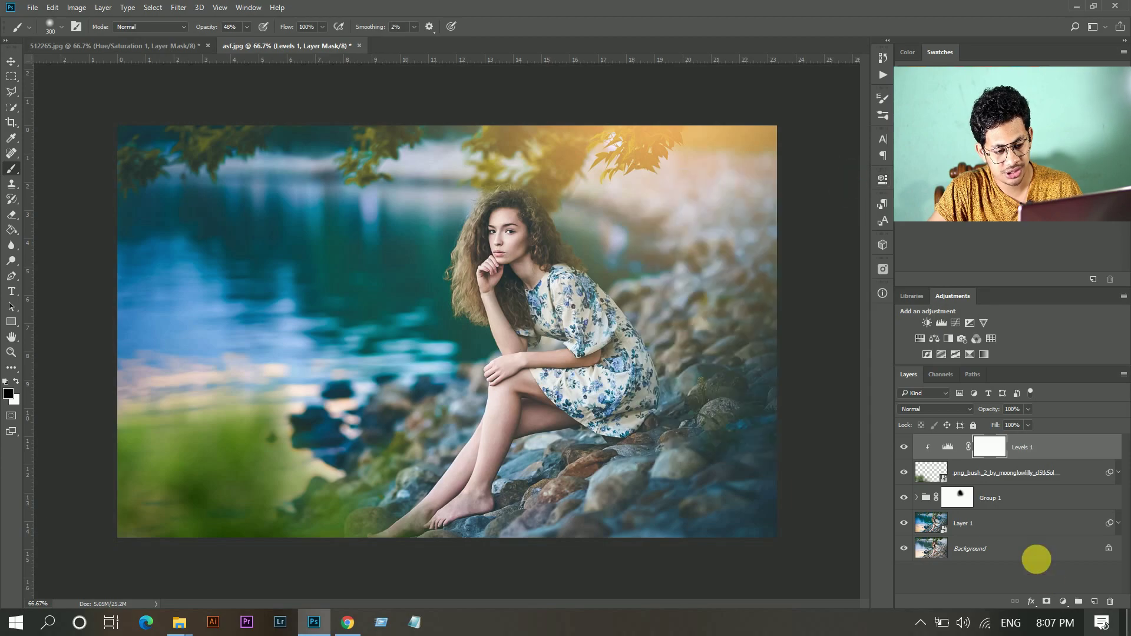
# Add a Hue/Saturation adjustment clipped to the bush with Hue -12, Saturation +24 and Lightness -9, and compare it on and off
pyautogui.click(1063, 601)
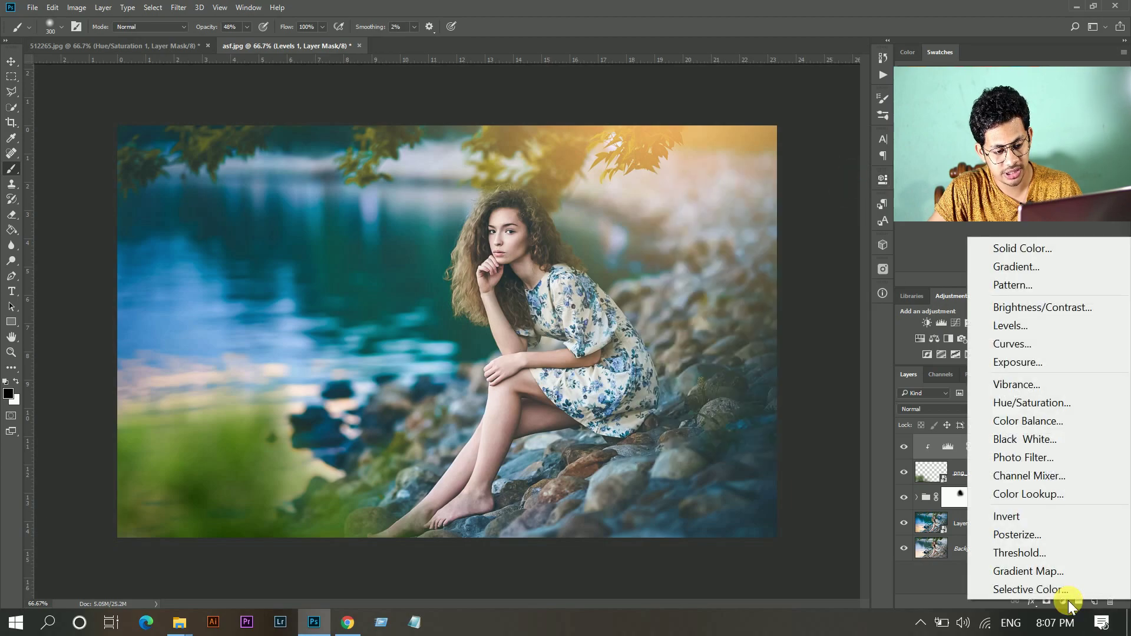
pyautogui.click(1046, 402)
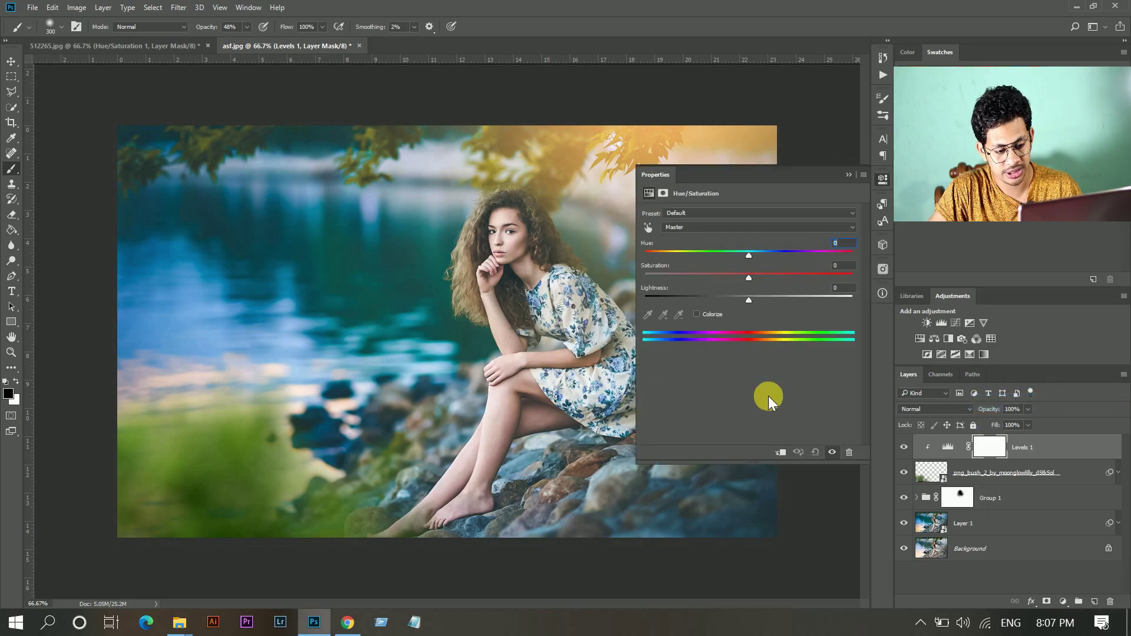
pyautogui.click(781, 453)
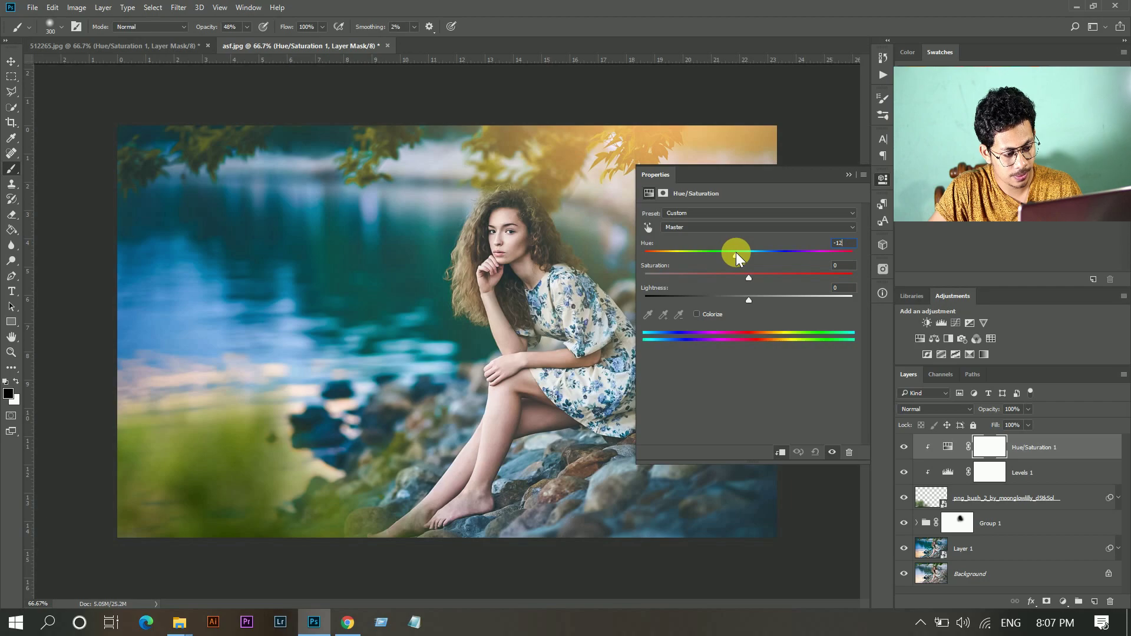
pyautogui.click(768, 275)
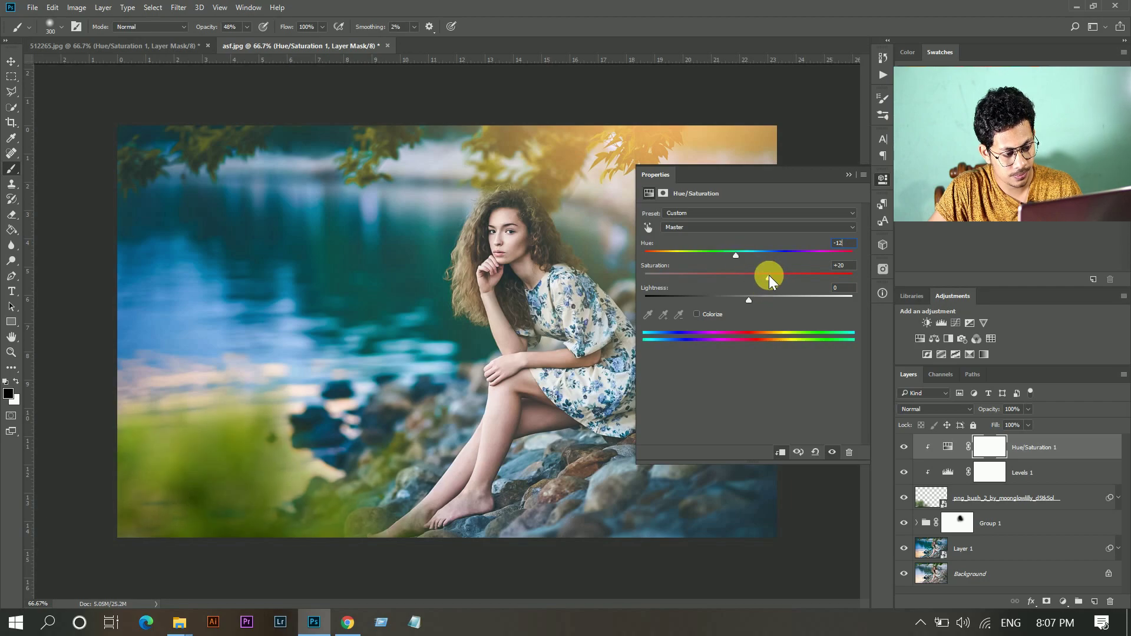
pyautogui.moveTo(776, 277); pyautogui.dragTo(772, 277)
pyautogui.click(739, 300)
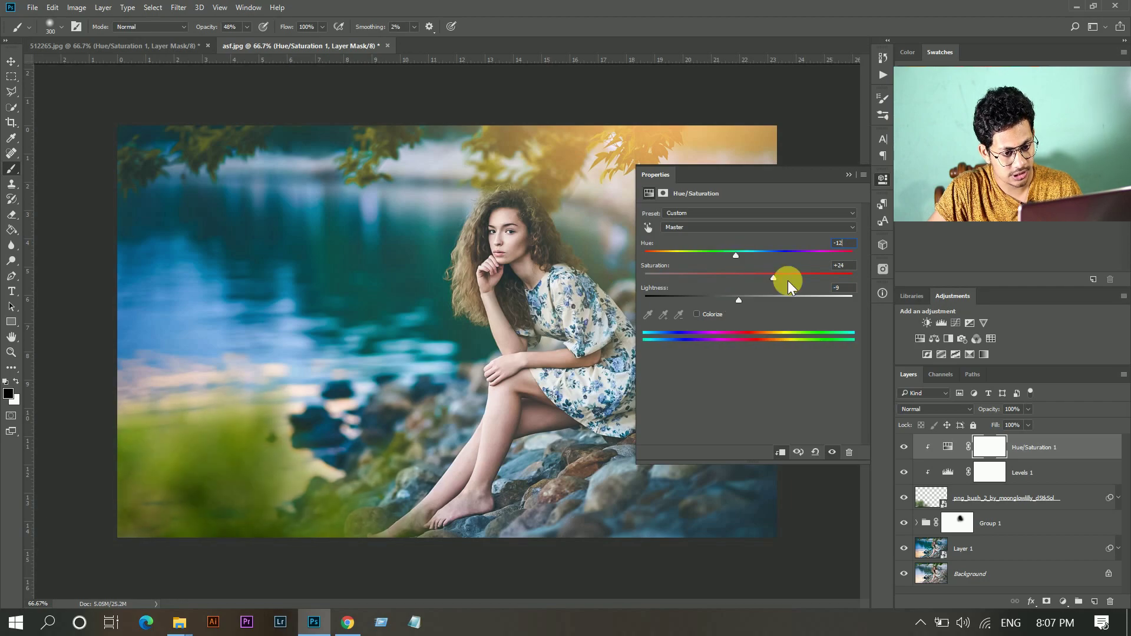
pyautogui.click(846, 175)
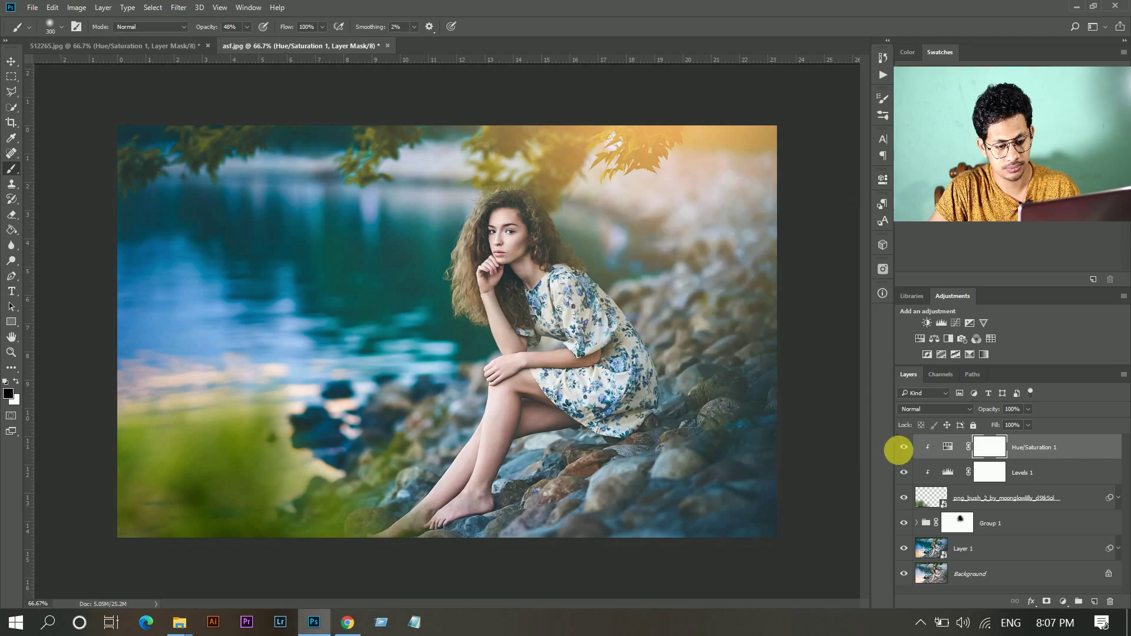
pyautogui.click(907, 458)
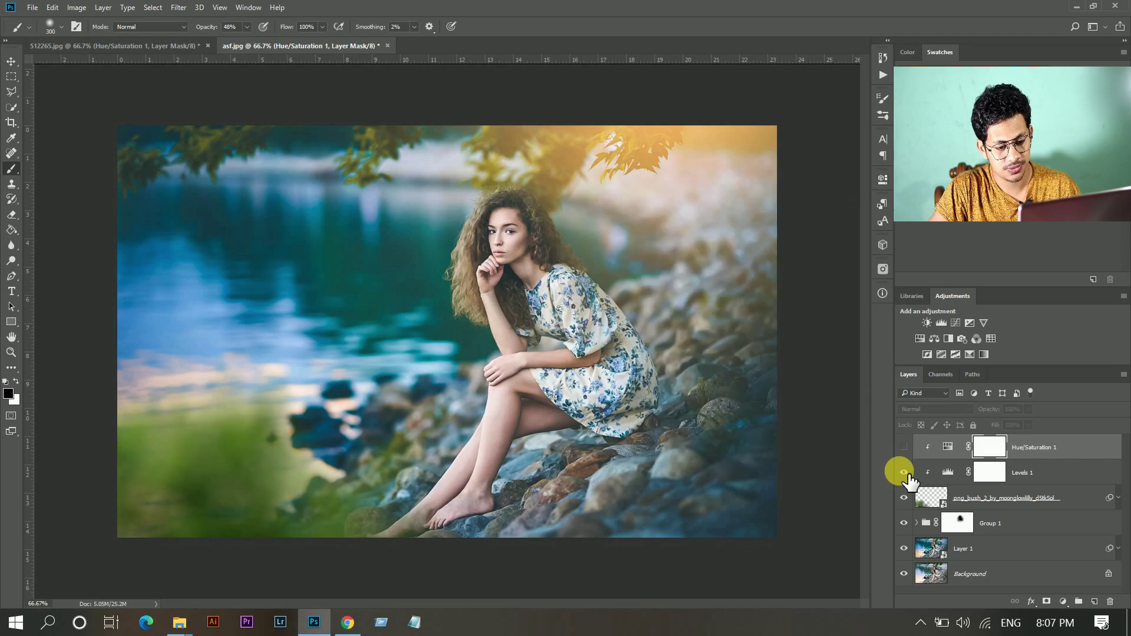
pyautogui.click(903, 446)
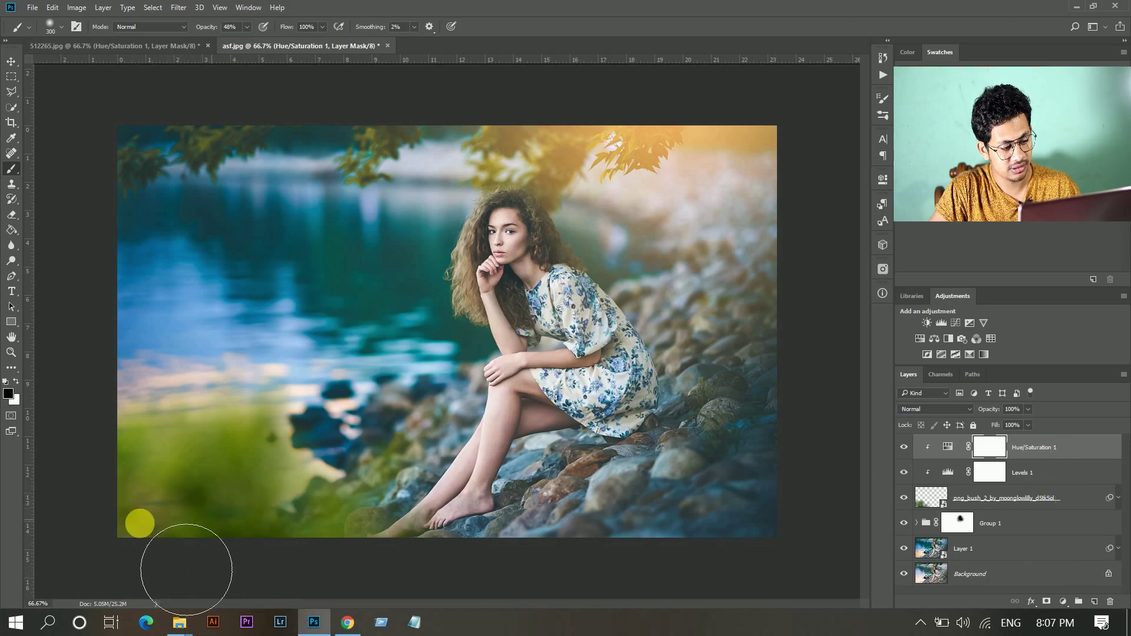
# Paint a soft orange dab at 100% brush opacity above the bush on a new layer and set the layer's blend mode to Screen
pyautogui.click(1094, 602)
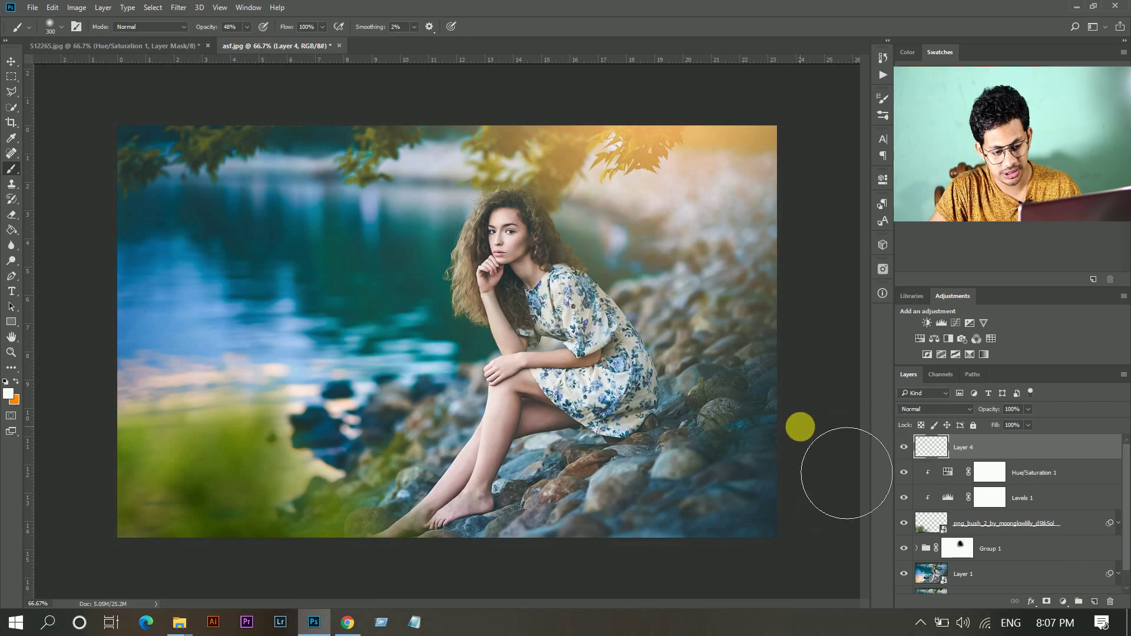
pyautogui.press('x')
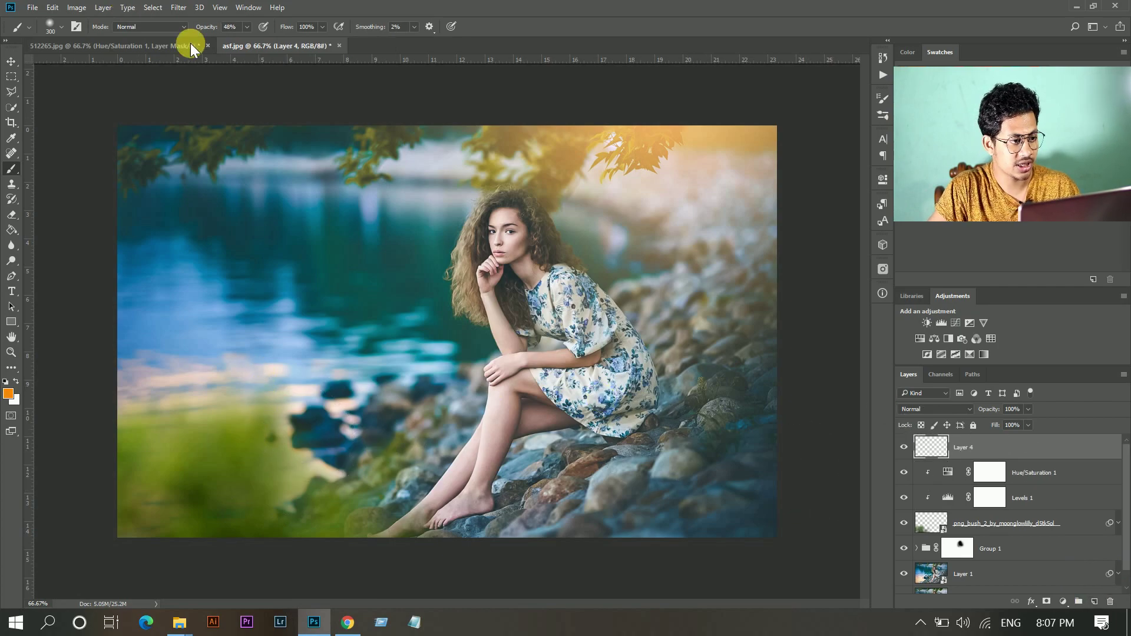
pyautogui.click(246, 26)
pyautogui.moveTo(257, 40); pyautogui.dragTo(366, 96)
pyautogui.click(271, 373)
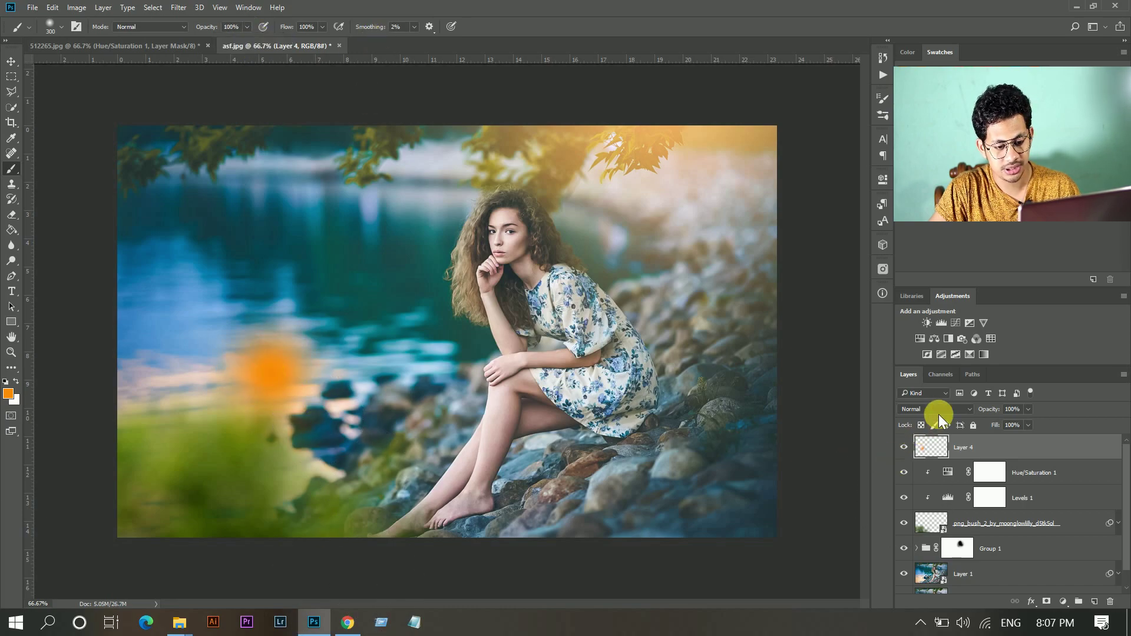
pyautogui.click(938, 415)
pyautogui.click(927, 253)
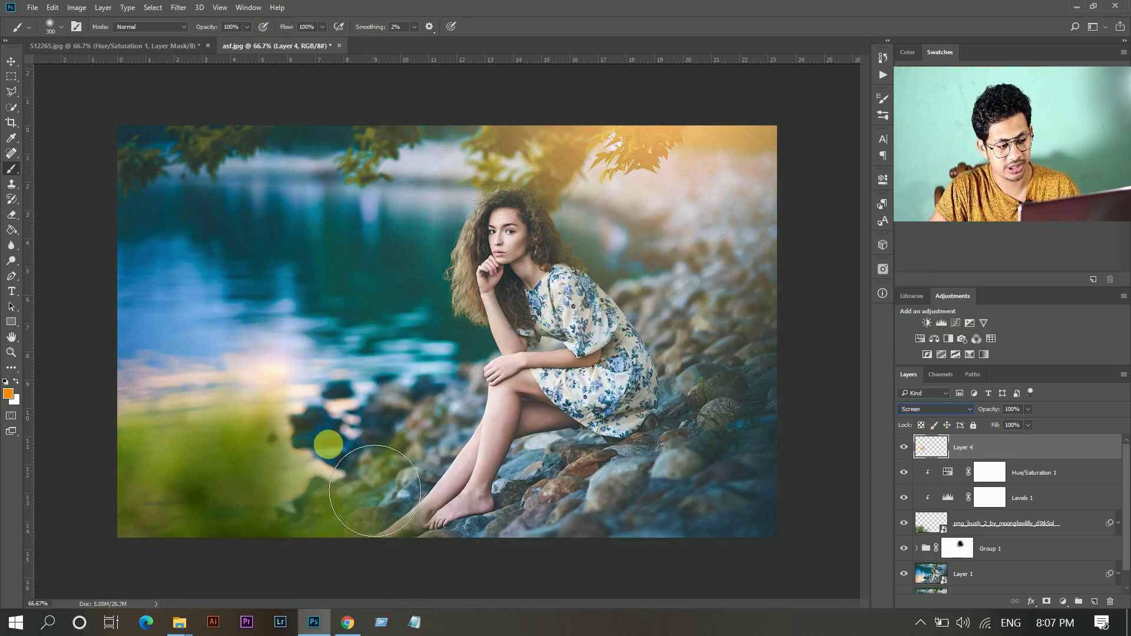
# Enlarge the orange glow to about 391% and move it over the photo's lower-left corner
pyautogui.hotkey('ctrl', 't')
pyautogui.moveTo(369, 467)
pyautogui.mouseDown()
pyautogui.moveTo(423, 506)
pyautogui.moveTo(416, 516)
pyautogui.mouseUp()
pyautogui.moveTo(389, 377); pyautogui.dragTo(290, 504)
pyautogui.moveTo(304, 376); pyautogui.dragTo(479, 143)
pyautogui.moveTo(424, 236); pyautogui.dragTo(355, 358)
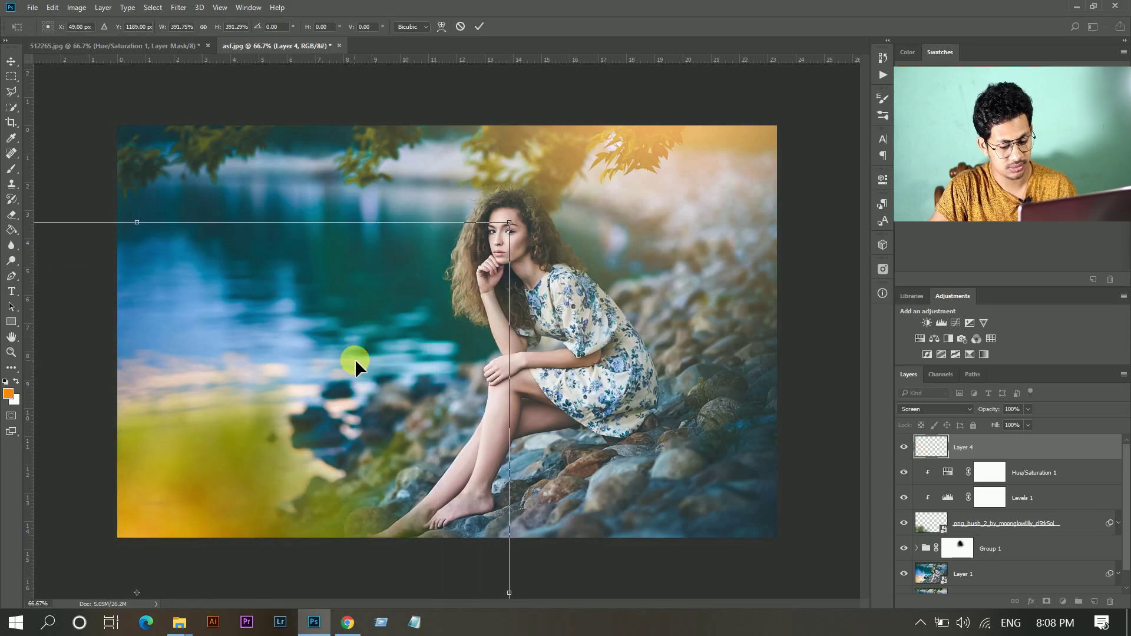
pyautogui.press('Return')
pyautogui.press('b')
# Reduce the orange glow layer's opacity to 53% and its fill to 83%
pyautogui.click(1028, 409)
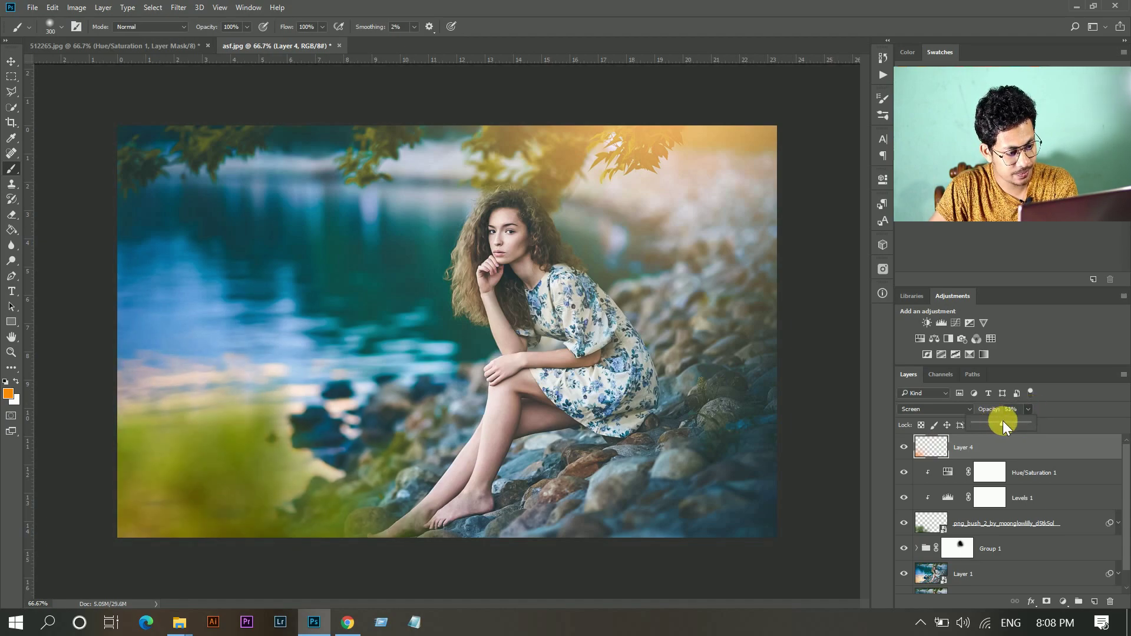
pyautogui.moveTo(1002, 420); pyautogui.dragTo(1001, 450)
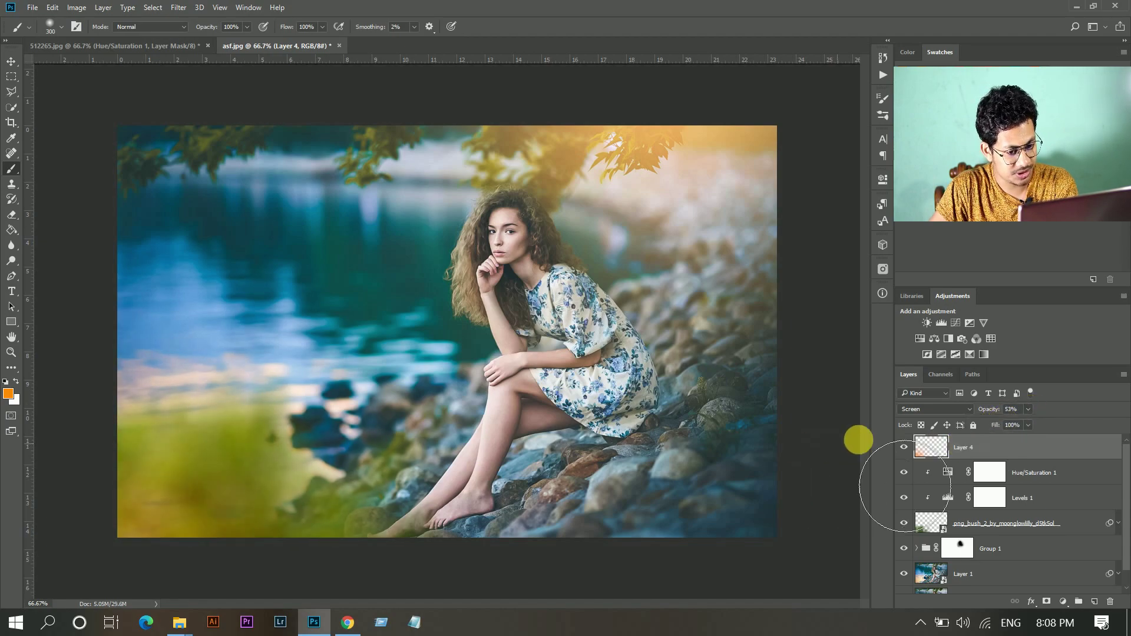
pyautogui.click(911, 446)
pyautogui.click(910, 448)
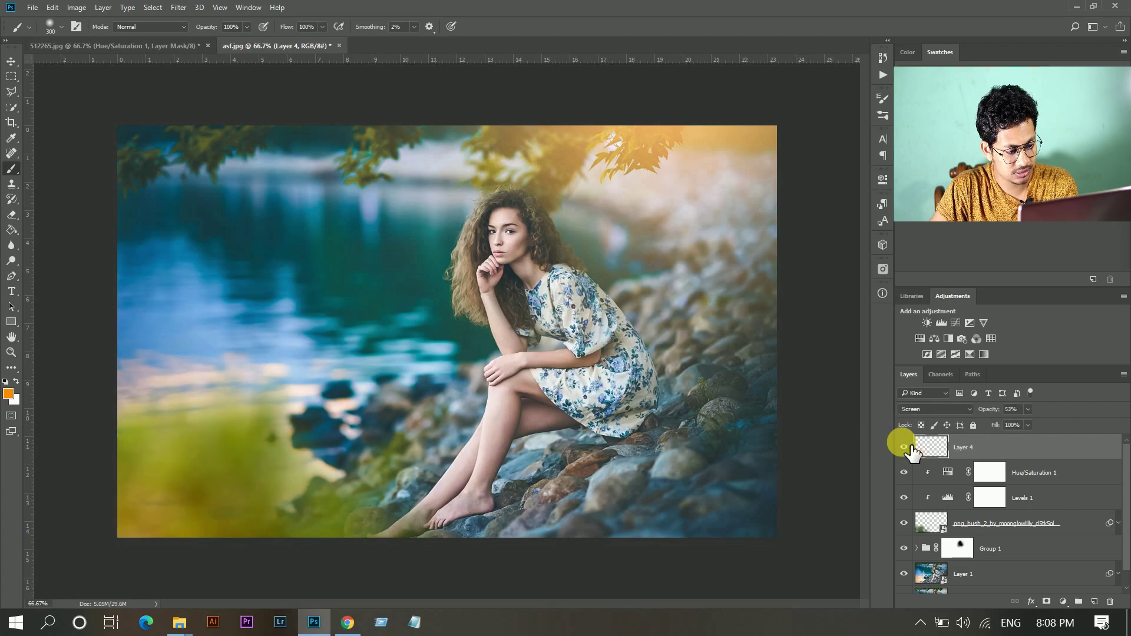
pyautogui.click(1029, 425)
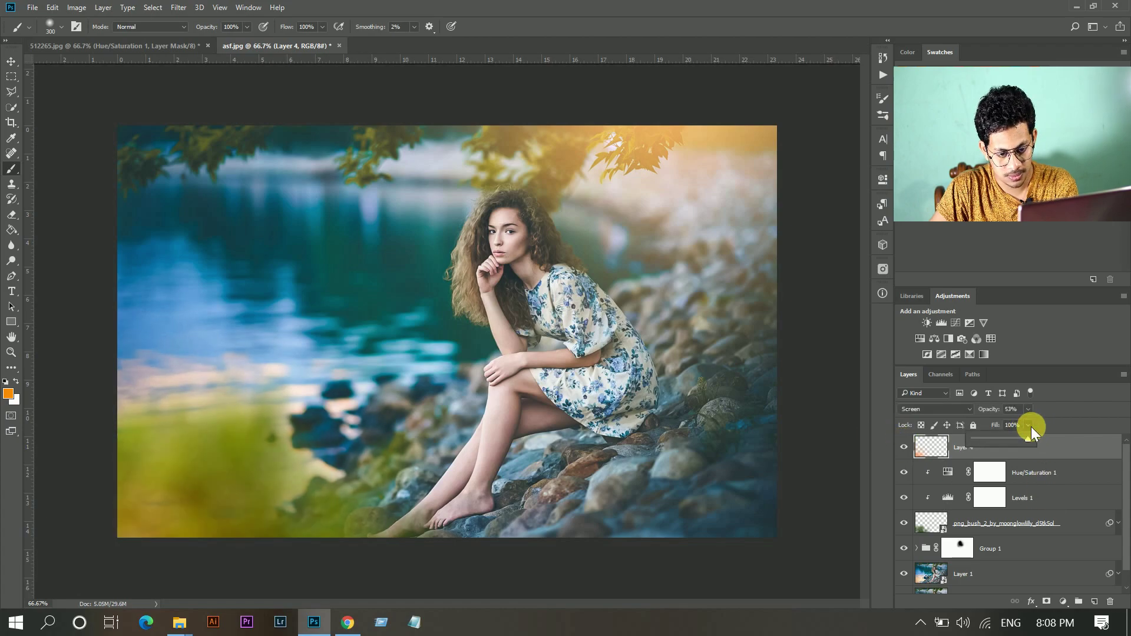
pyautogui.click(991, 456)
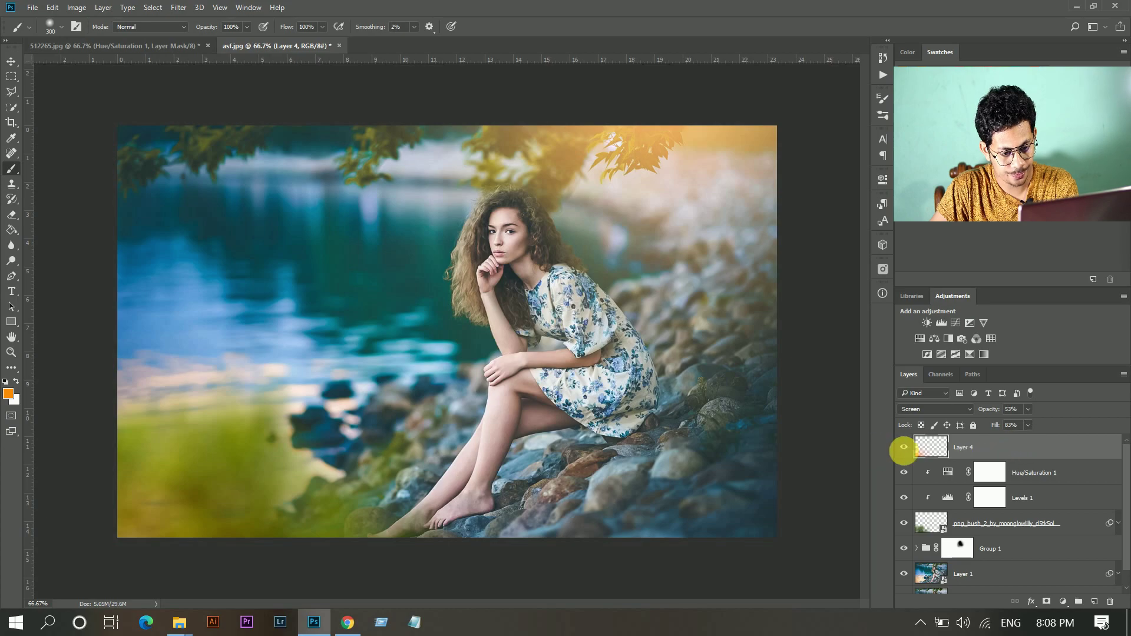
# Hide the edit layers above the photo and show them again from the lowest up to review each stage
pyautogui.click(912, 453)
pyautogui.moveTo(914, 457)
pyautogui.mouseDown()
pyautogui.moveTo(985, 485)
pyautogui.moveTo(1007, 514)
pyautogui.moveTo(1023, 562)
pyautogui.moveTo(866, 443)
pyautogui.moveTo(921, 577)
pyautogui.moveTo(913, 546)
pyautogui.moveTo(963, 569)
pyautogui.mouseUp()
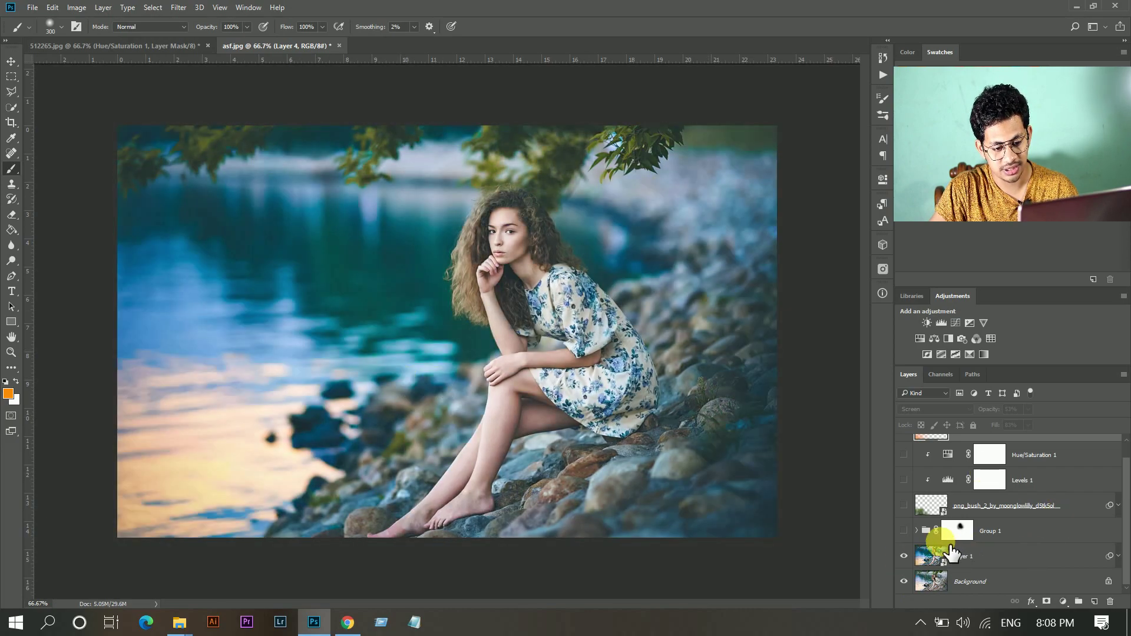
pyautogui.click(905, 530)
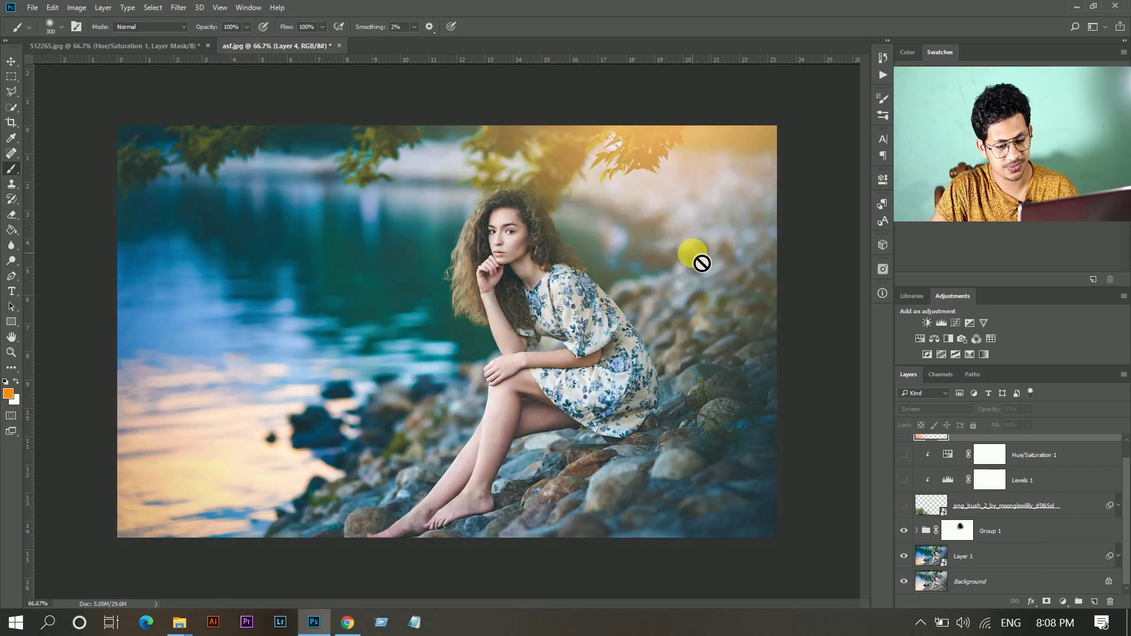
pyautogui.click(904, 505)
pyautogui.scroll(1, 991, 560)
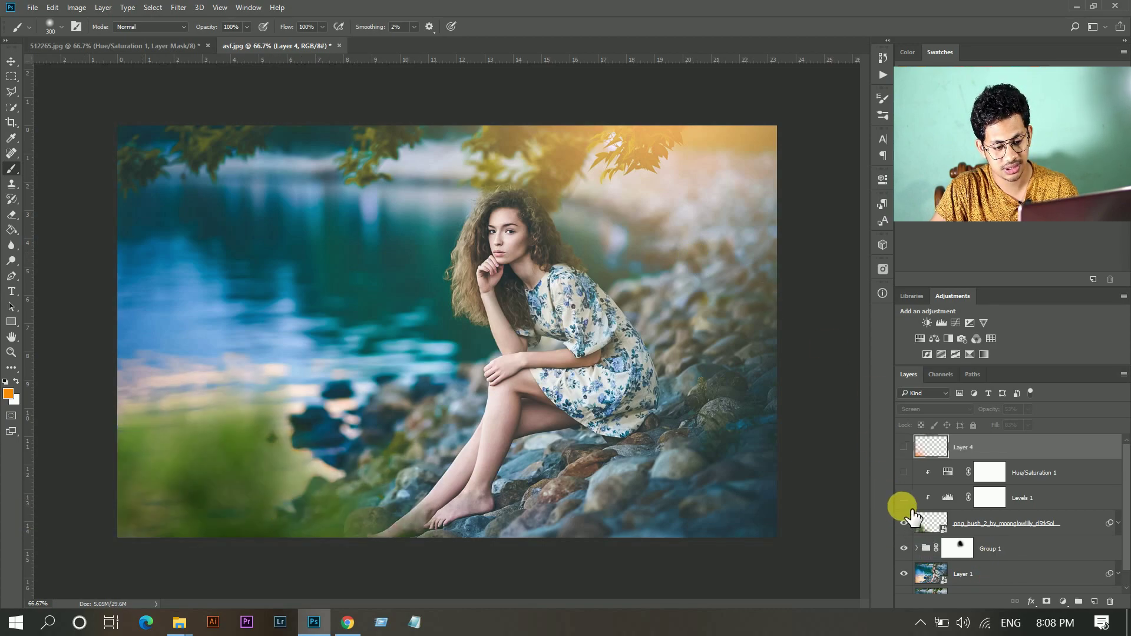
pyautogui.moveTo(915, 528); pyautogui.dragTo(909, 442)
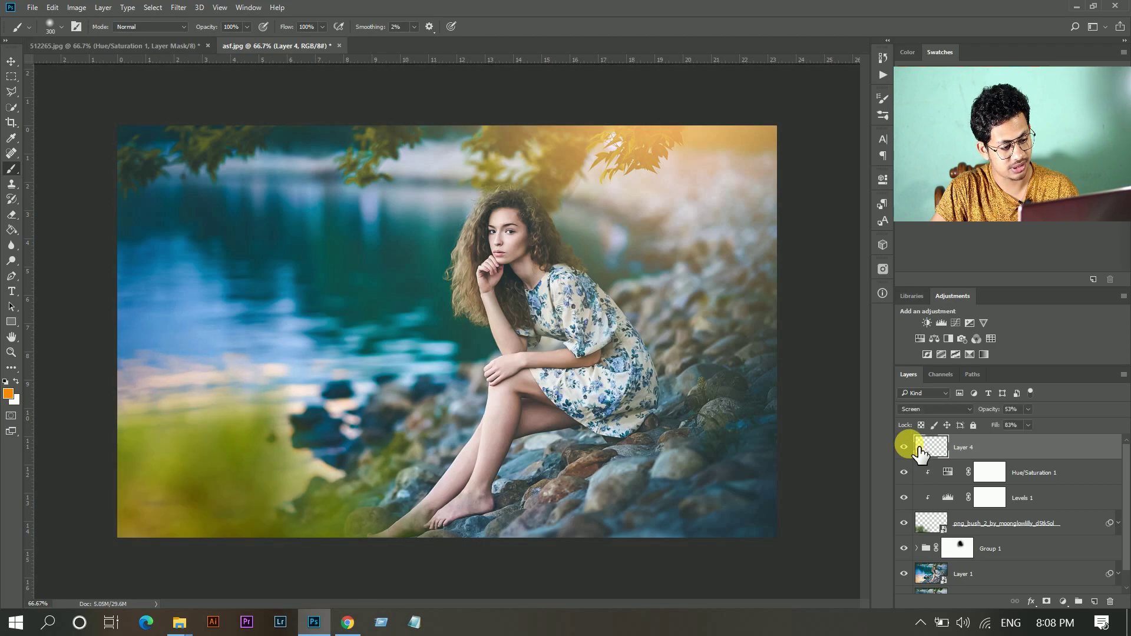
# Group all layers above the Background and switch the group off and on to compare the edit with the original
pyautogui.scroll(-1, 1060, 471)
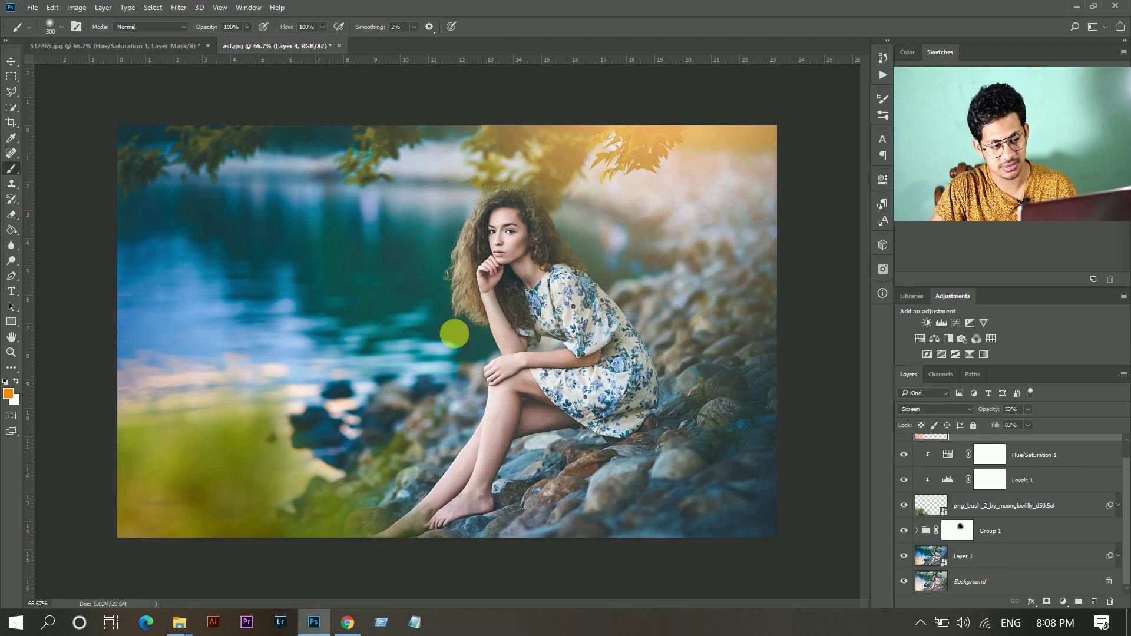
pyautogui.keyDown('shift'); pyautogui.click(1009, 557); pyautogui.keyUp('shift')
pyautogui.hotkey('ctrl', 'g')
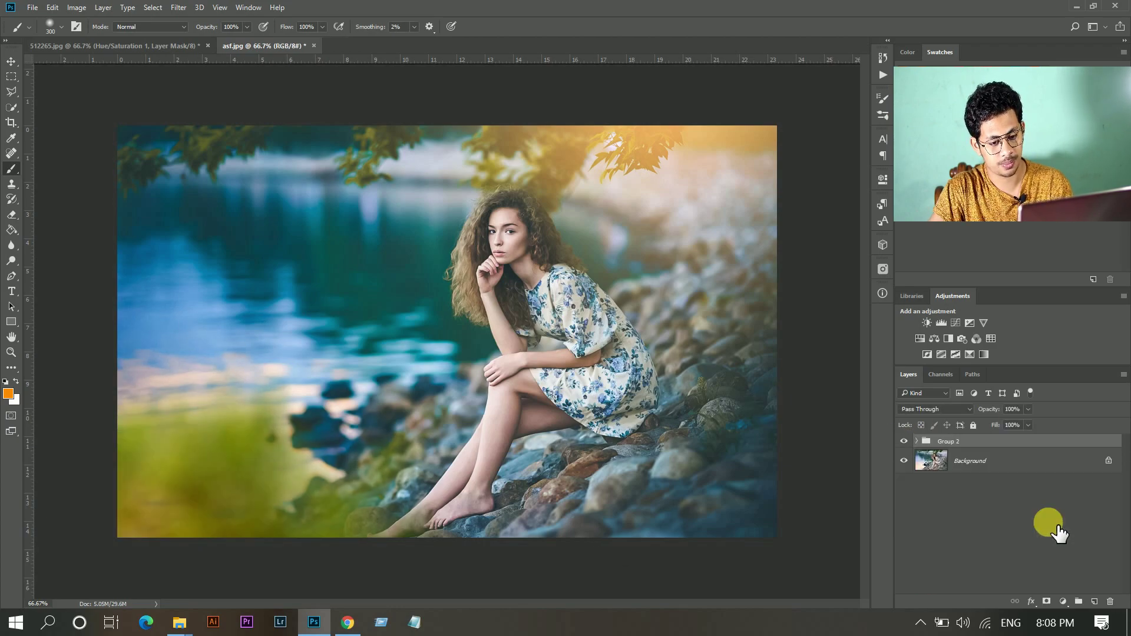
pyautogui.click(905, 441)
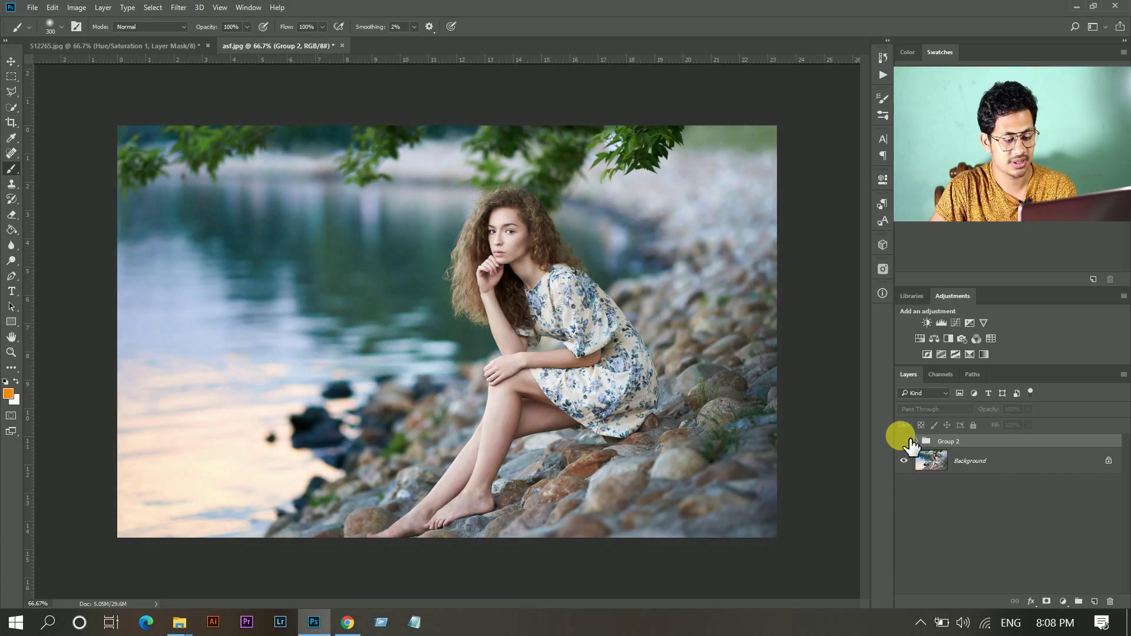
pyautogui.click(904, 441)
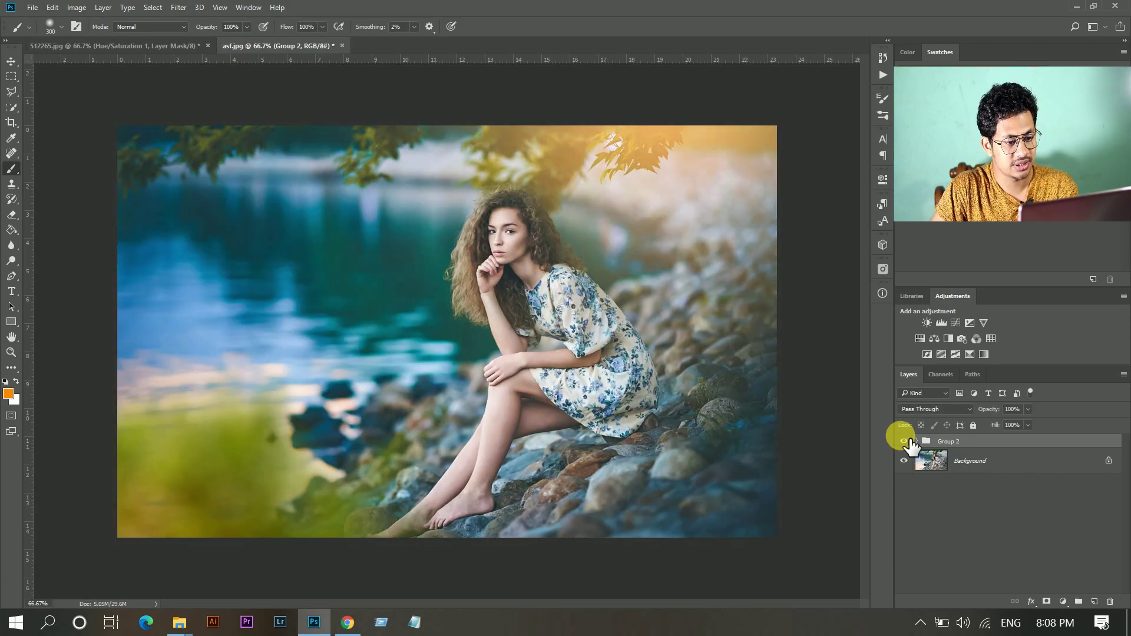